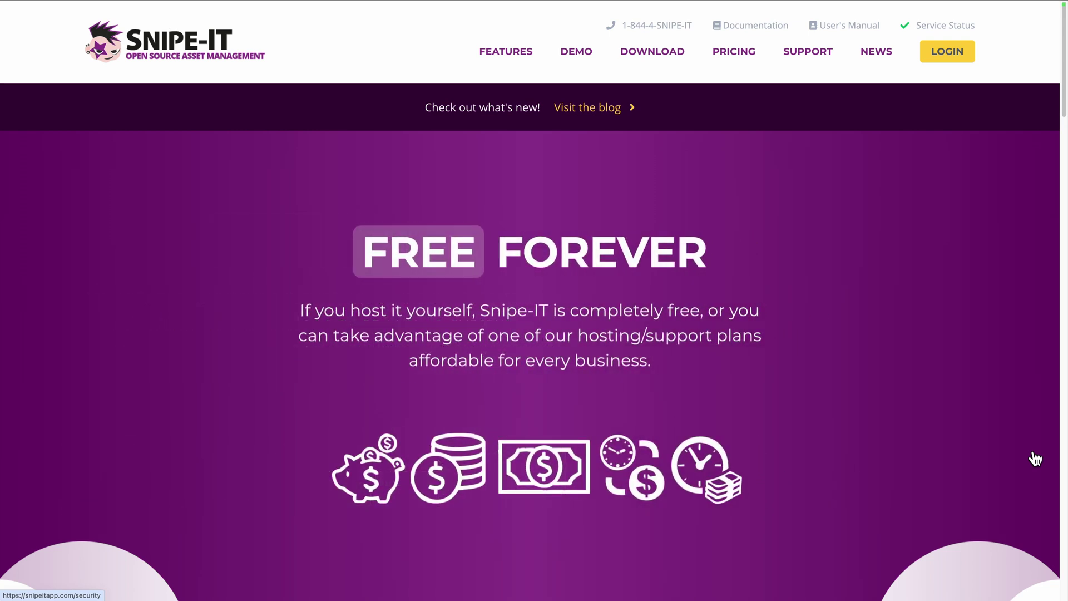
Scroll through the Snipe-IT homepage features down to the hosting plan comparison table
scroll(1035, 458, down, 8)
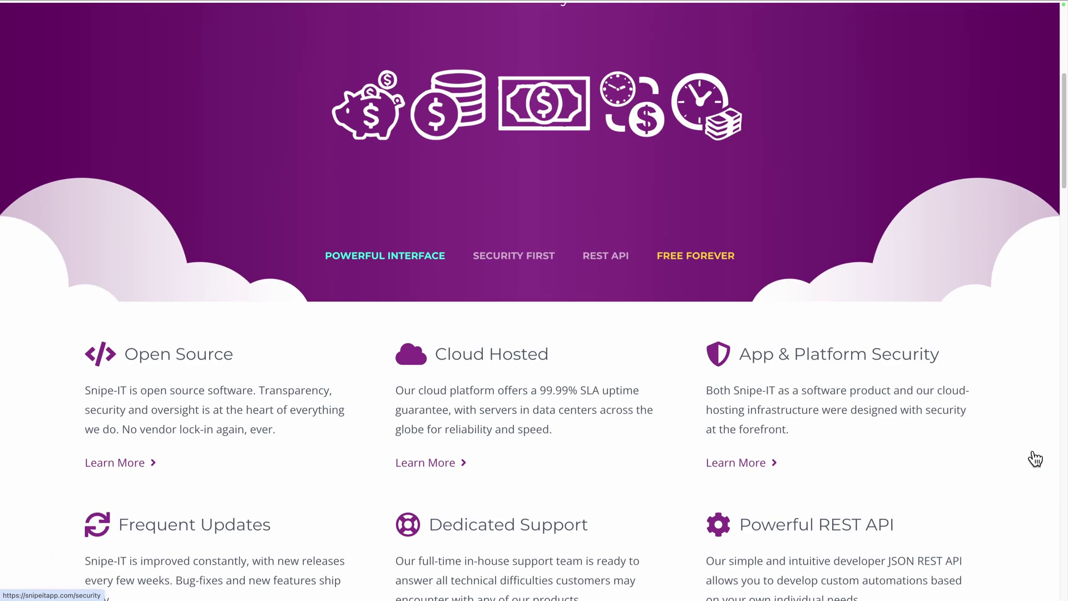
scroll(1023, 462, down, 10)
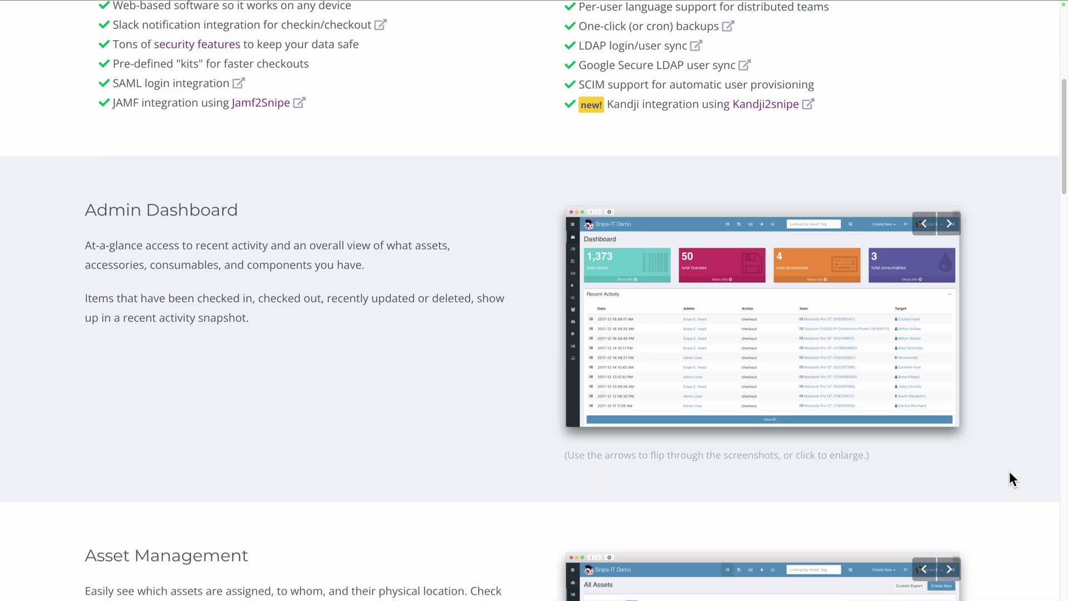
scroll(1010, 472, down, 4)
scroll(1009, 473, down, 3)
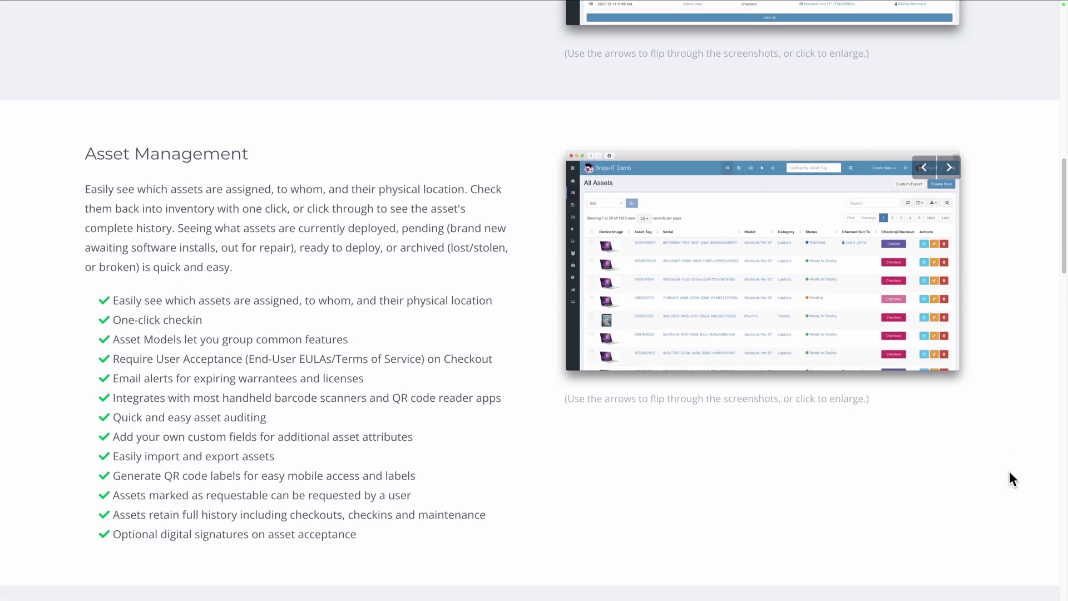
scroll(1010, 472, down, 10)
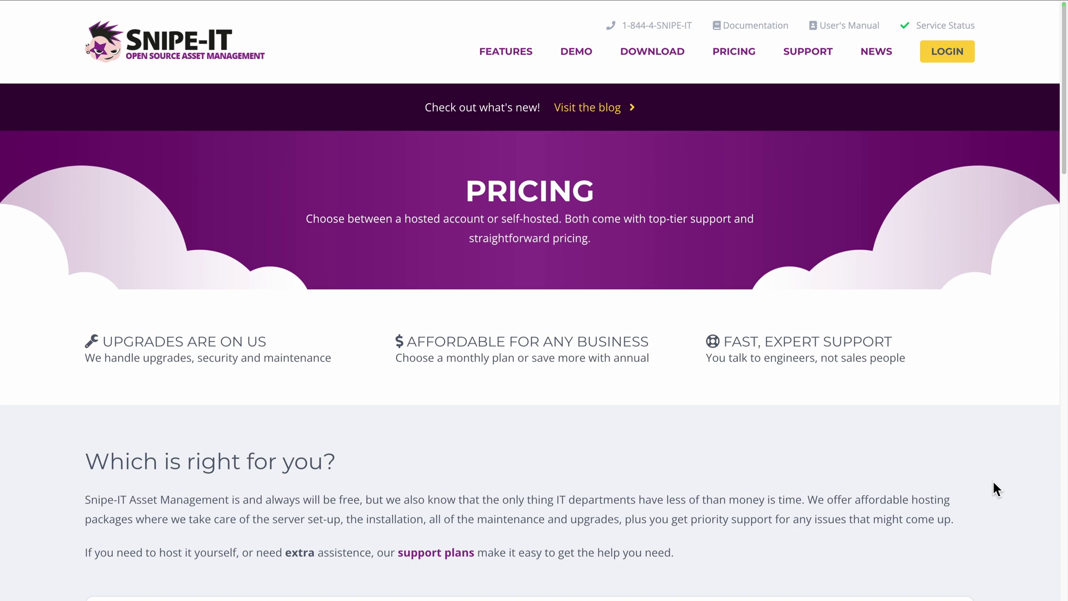
scroll(993, 482, down, 6)
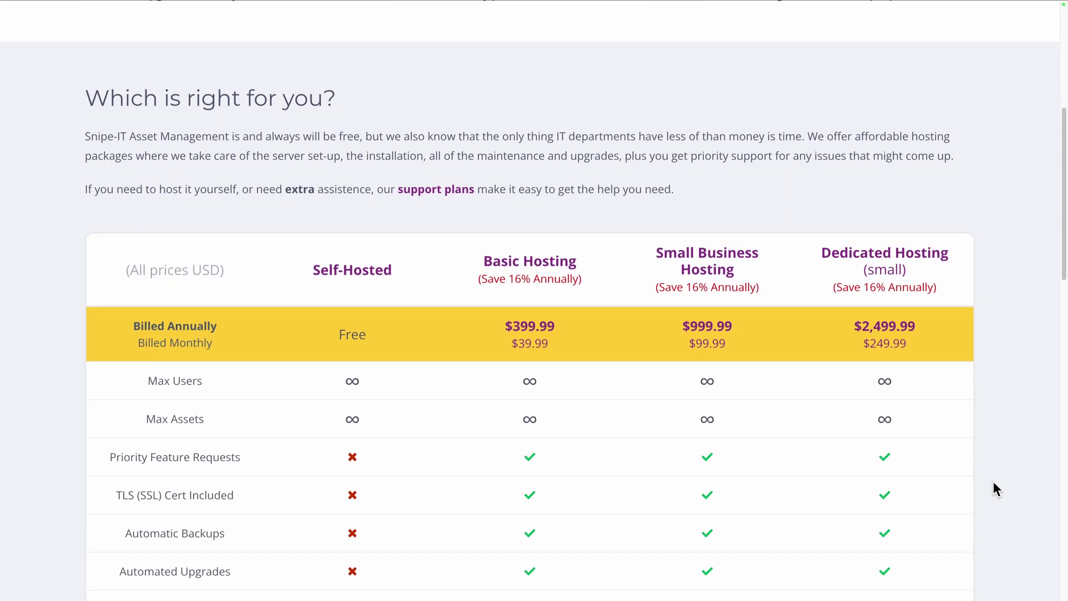
scroll(993, 483, down, 7)
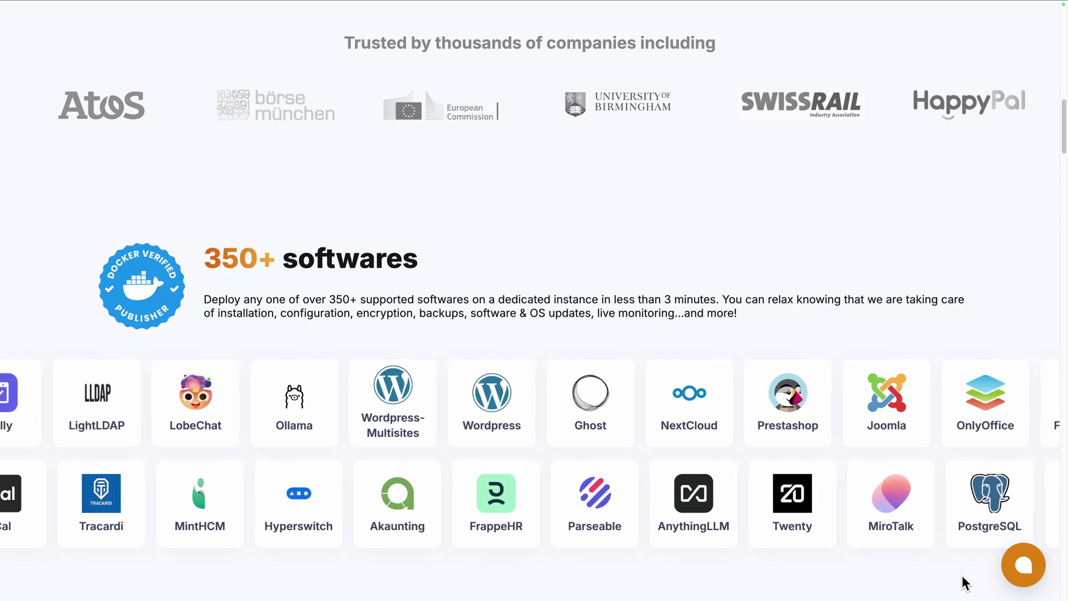
scroll(964, 583, down, 10)
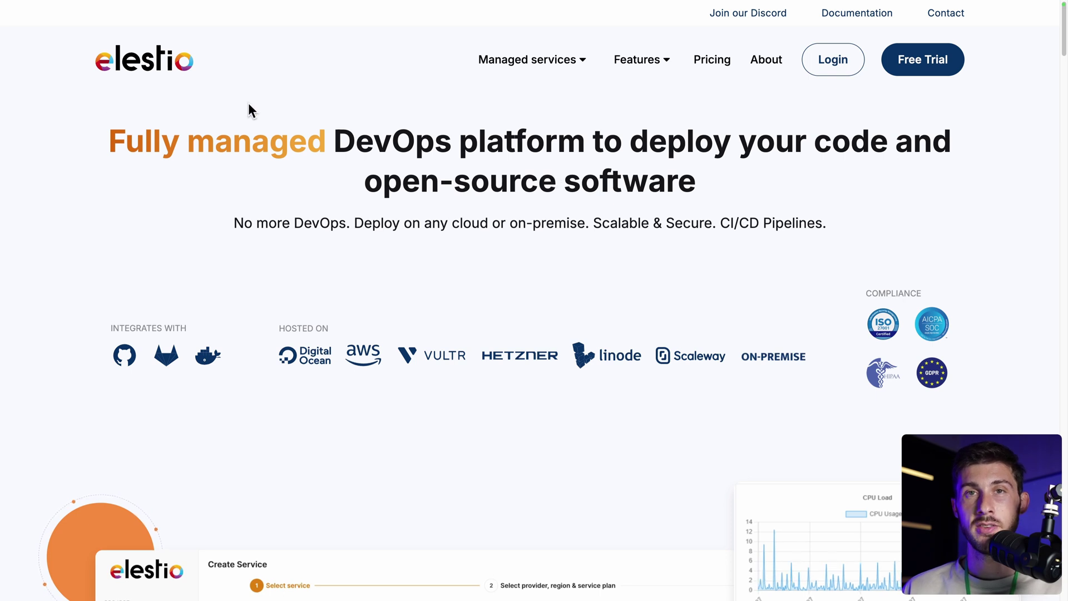
Log in to Elestio and choose Snipe-it as the first service after searching 'snip'
click(850, 71)
click(572, 278)
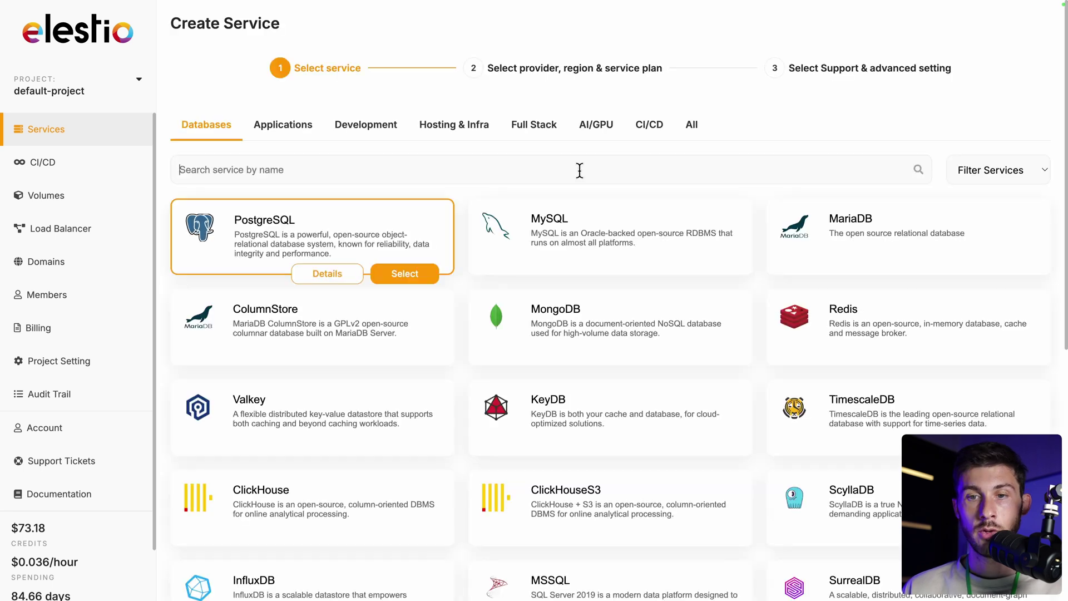
click(579, 169)
text(snip)
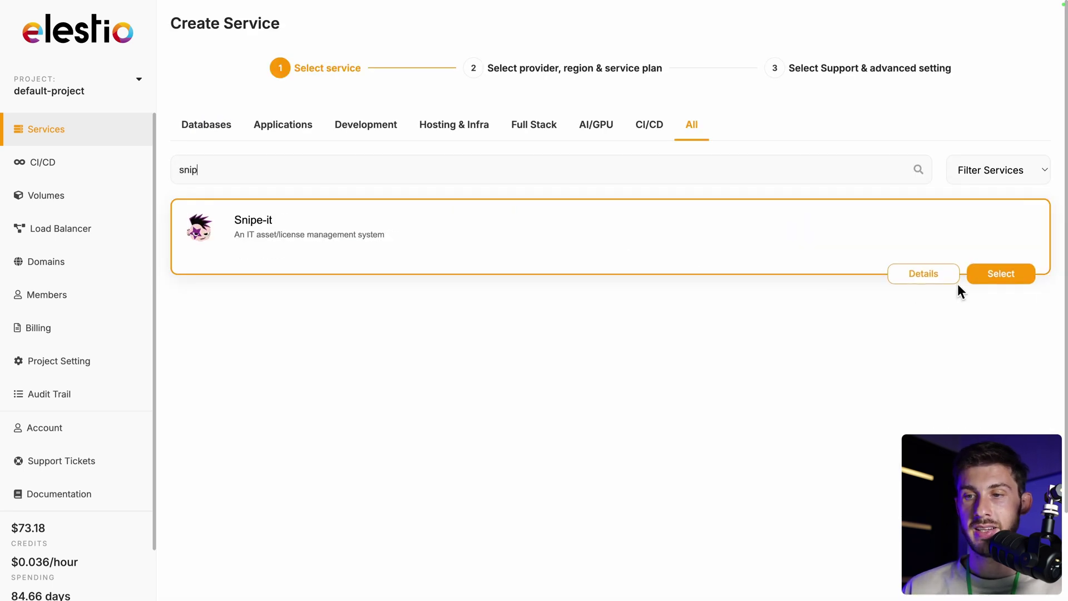
click(999, 276)
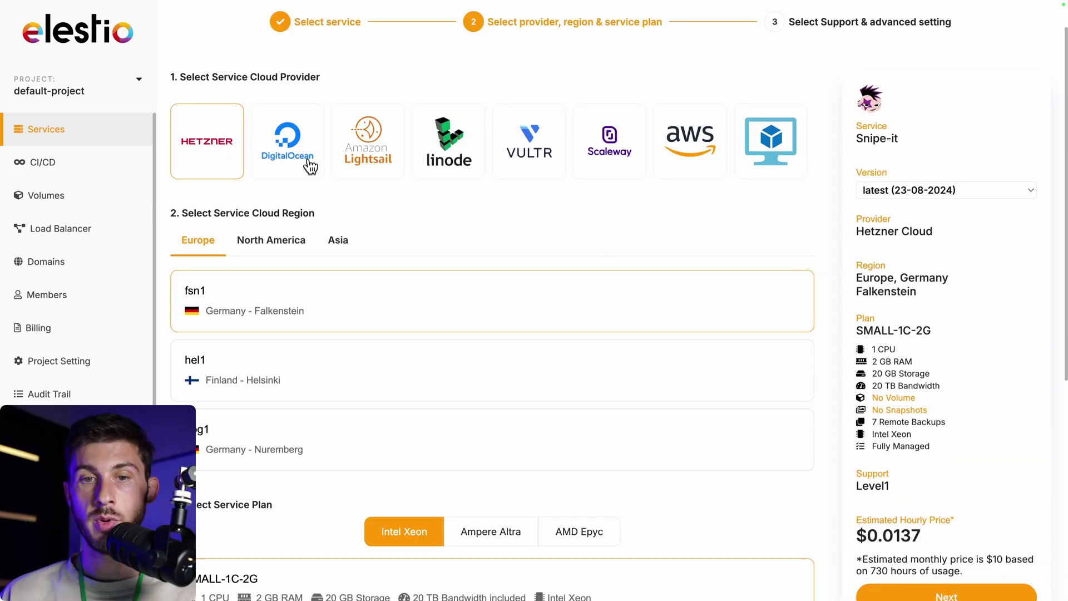
Compare DigitalOcean and Amazon Lightsail, then keep Hetzner Cloud, Falkenstein, SMALL-1C-2G
click(310, 165)
click(357, 161)
click(219, 162)
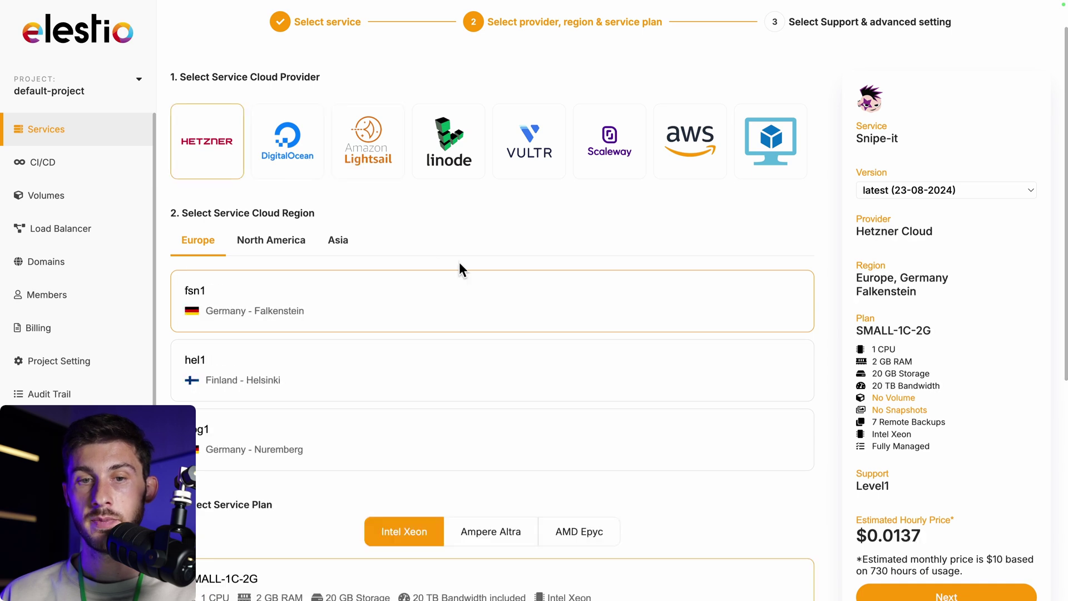
scroll(464, 271, down, 1)
scroll(382, 387, down, 3)
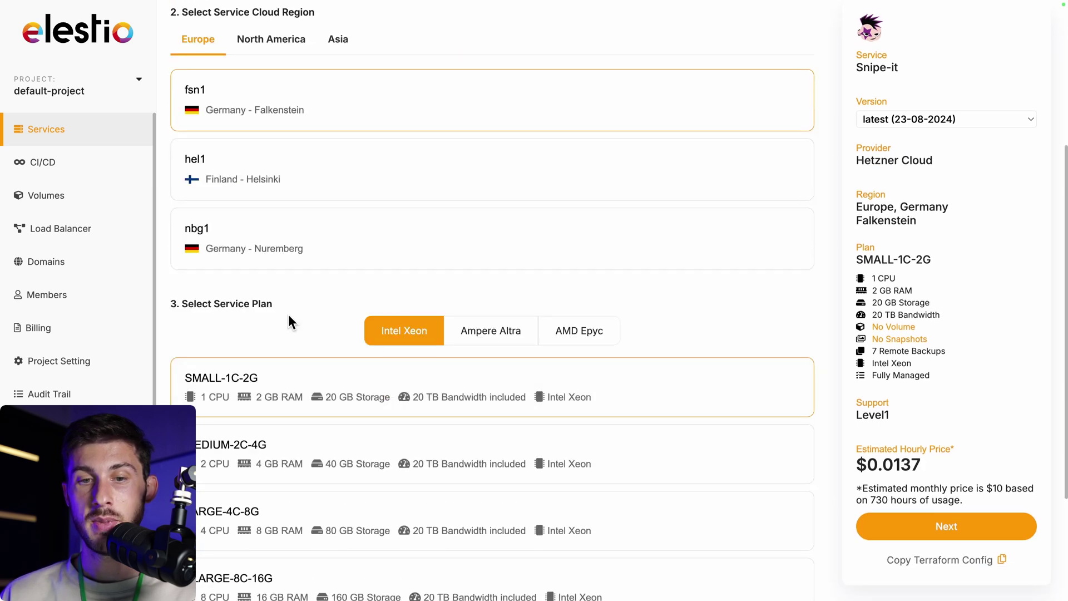
scroll(332, 305, down, 2)
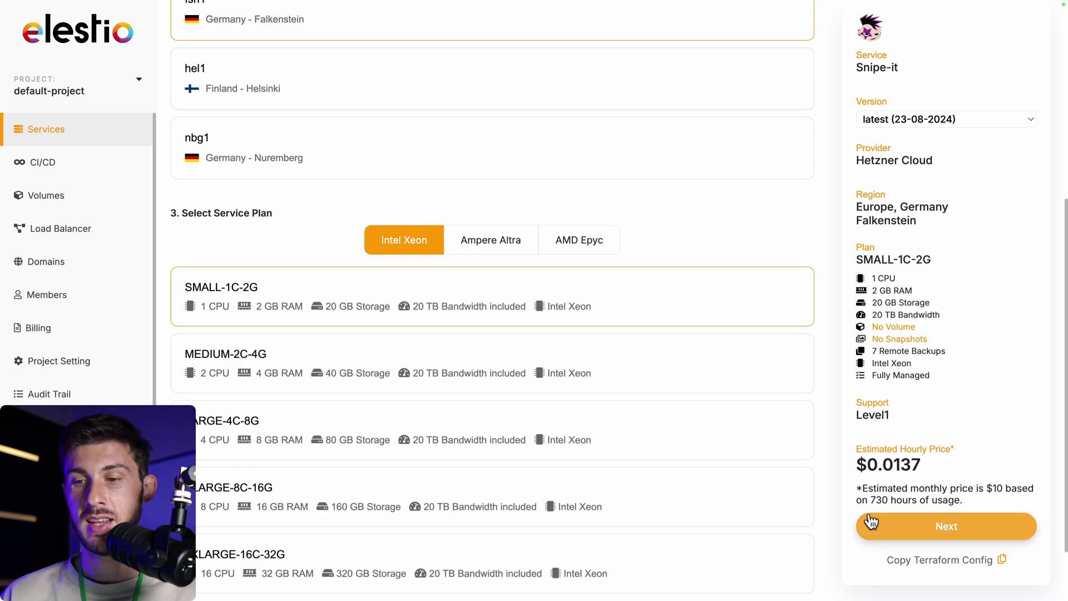
click(874, 523)
Keep Level 1 support and create the Snipe-it service
scroll(599, 319, down, 2)
scroll(599, 320, down, 5)
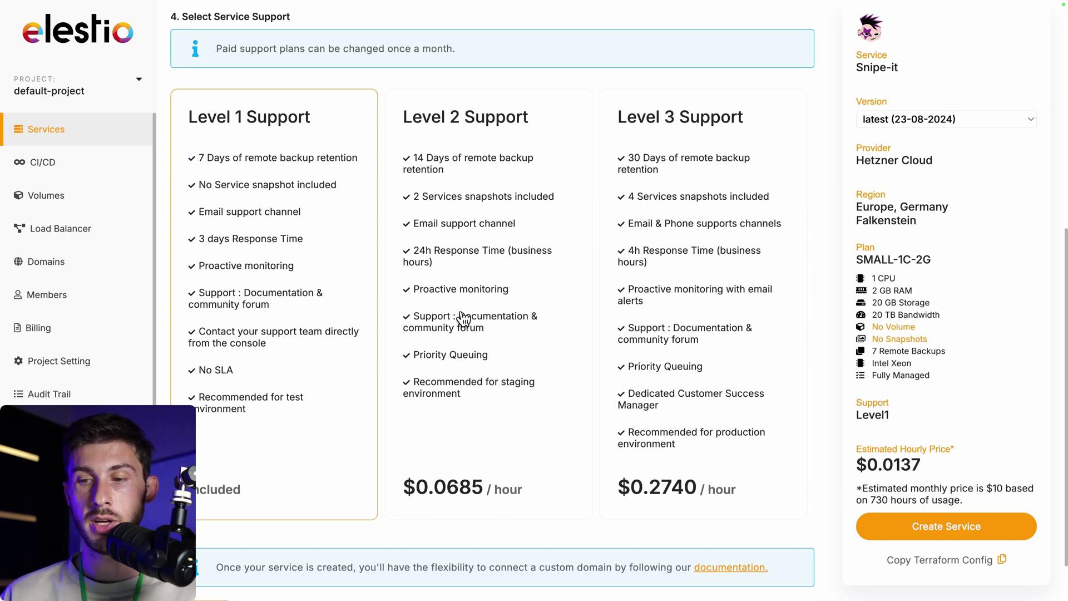
click(889, 526)
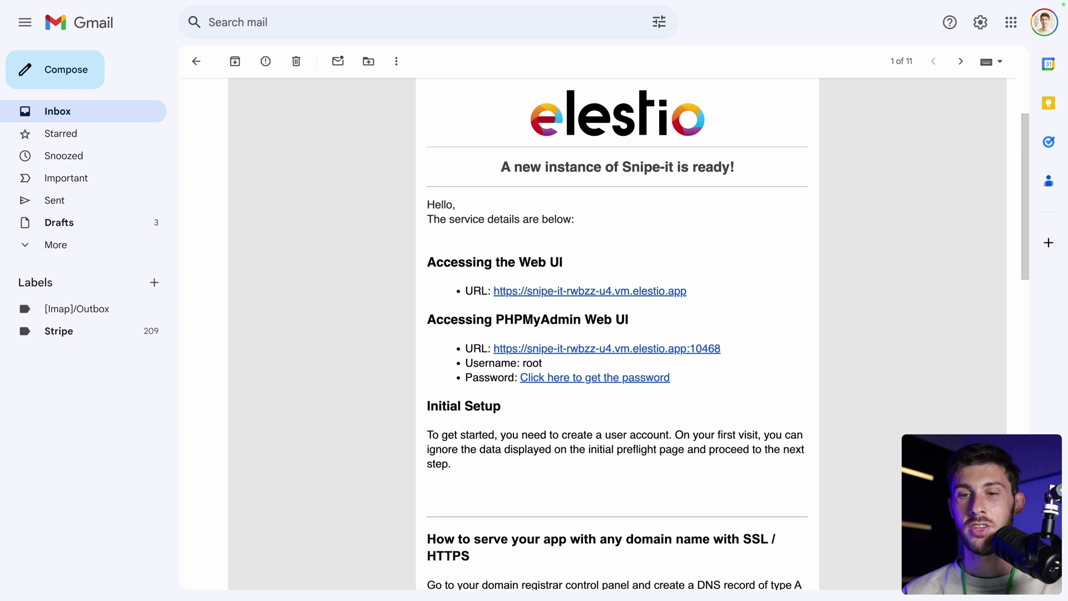
scroll(762, 282, down, 1)
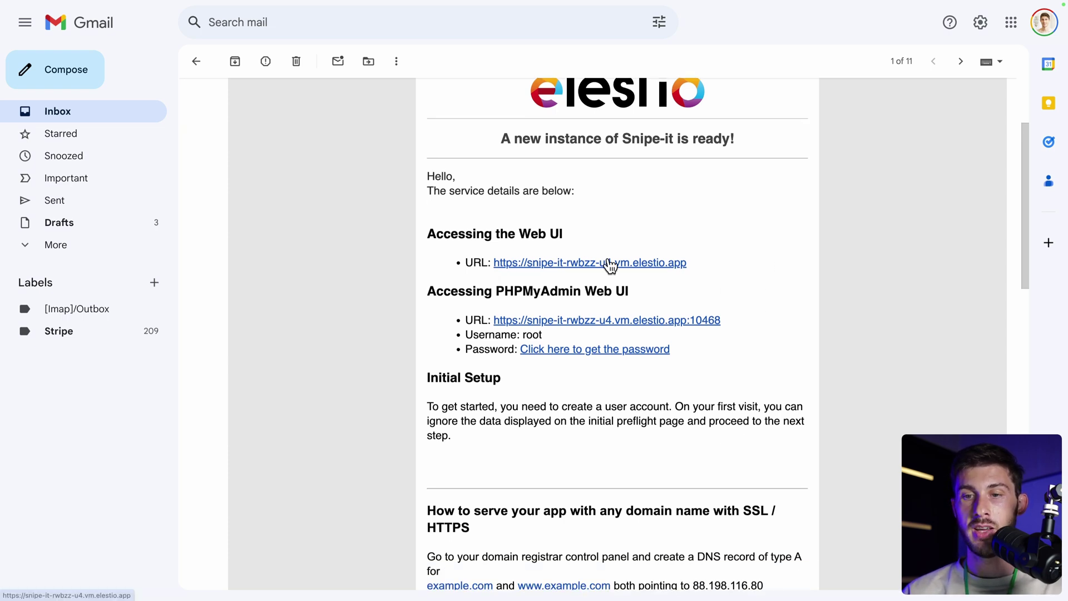
Open the new Snipe-IT instance and create its database tables
click(610, 266)
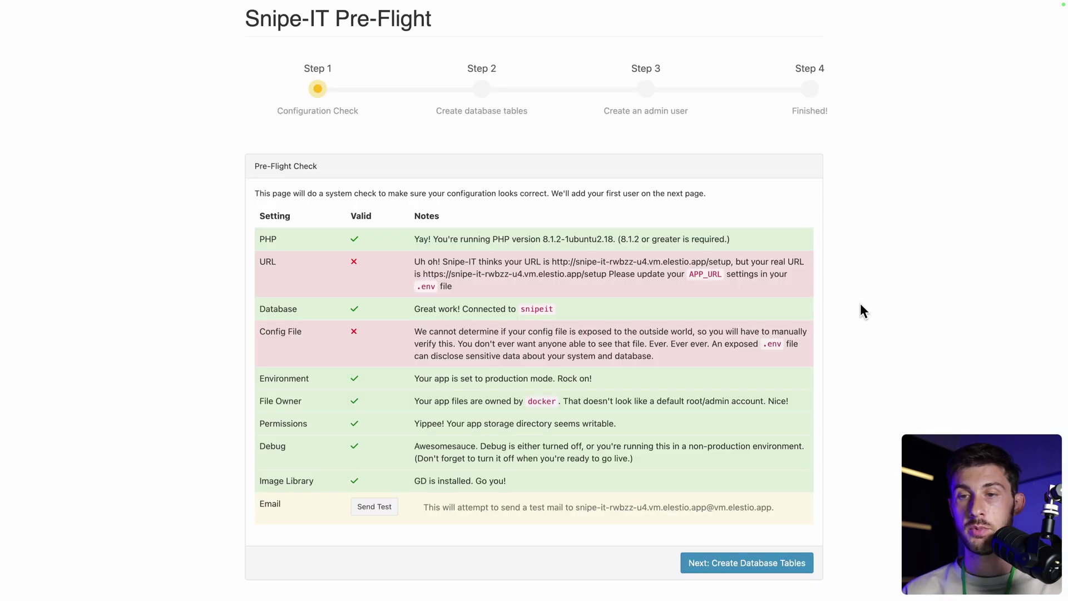
click(734, 572)
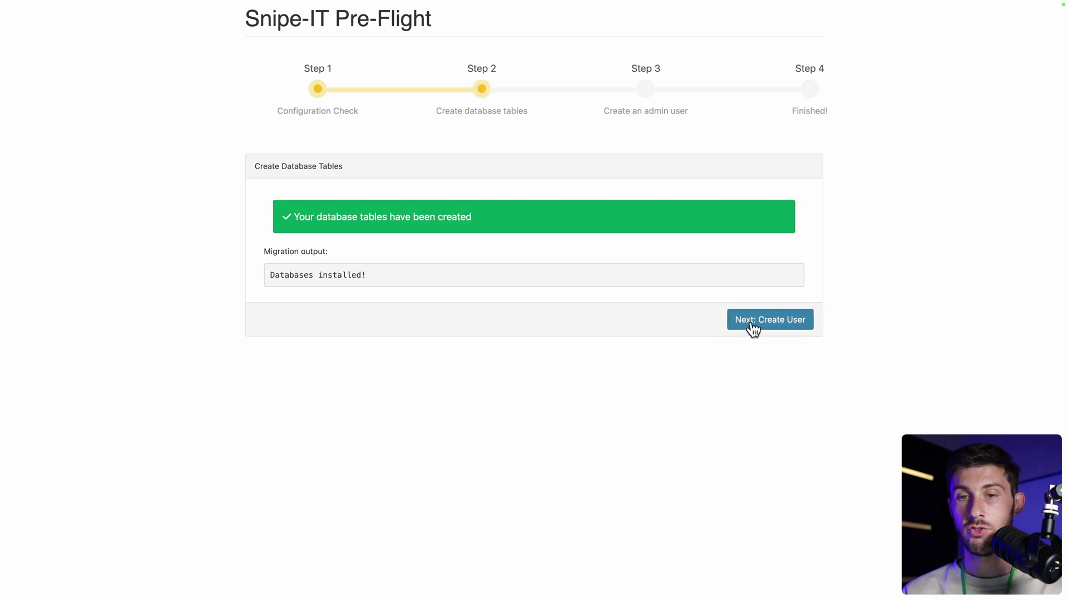
click(753, 322)
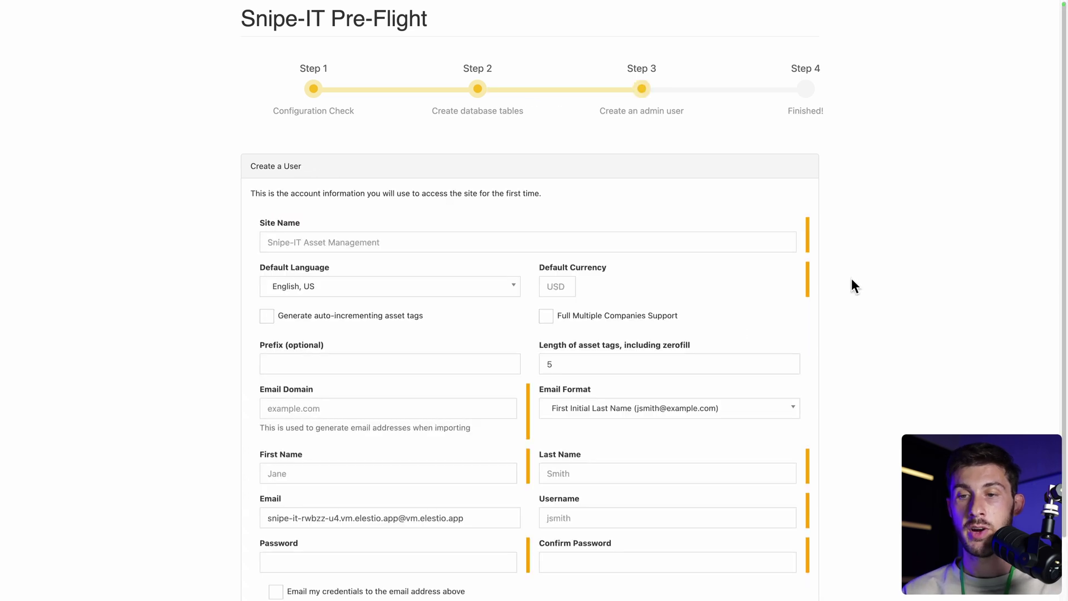
scroll(851, 279, down, 2)
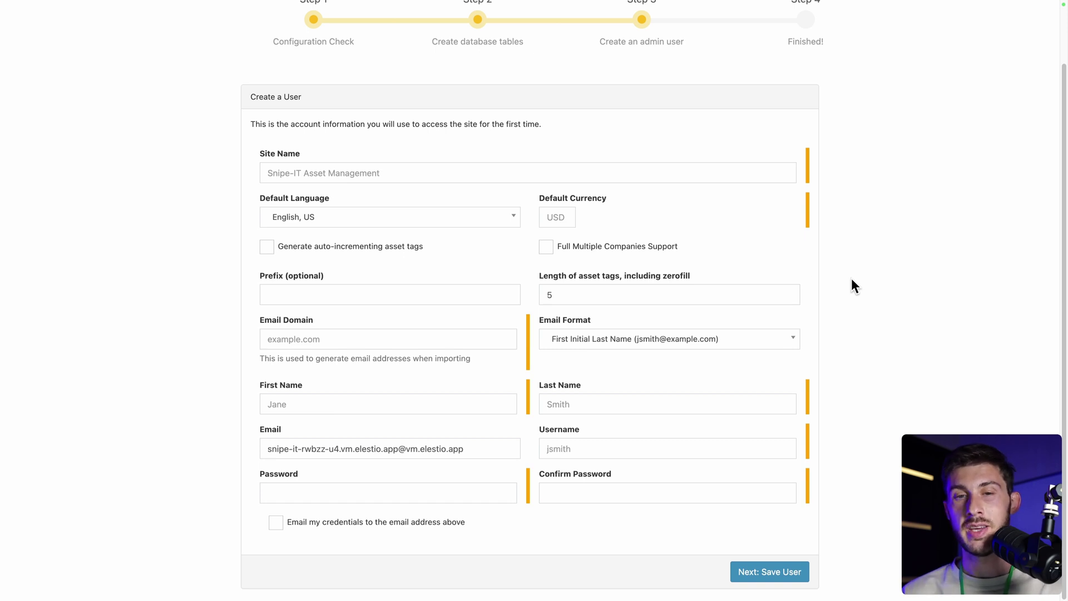
Name the site 'Elestio', keep English, US as language, and save the admin user
click(566, 172)
text(Elestio)
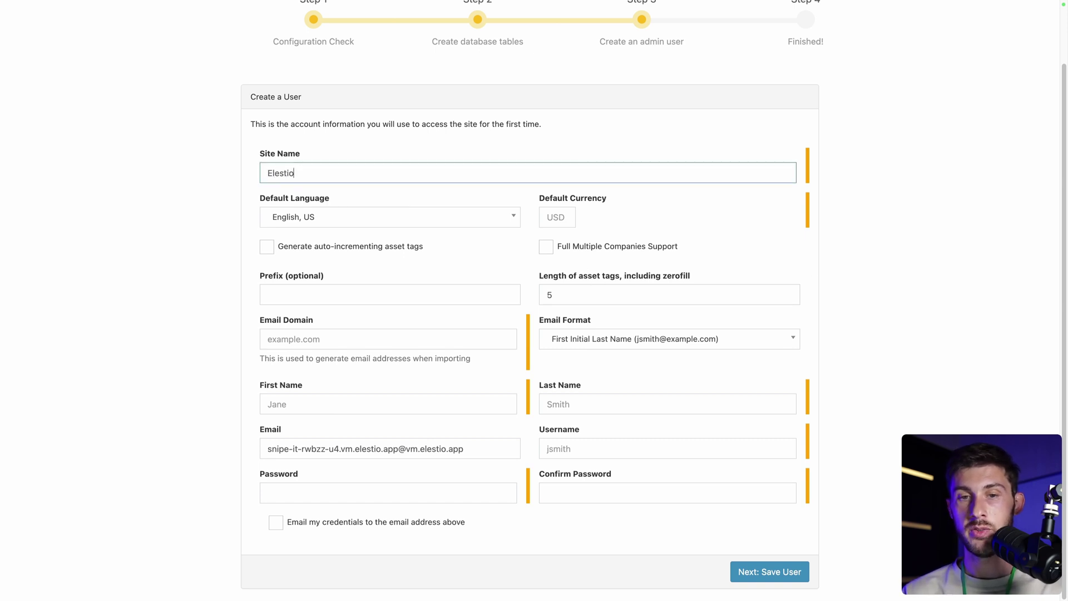
click(417, 219)
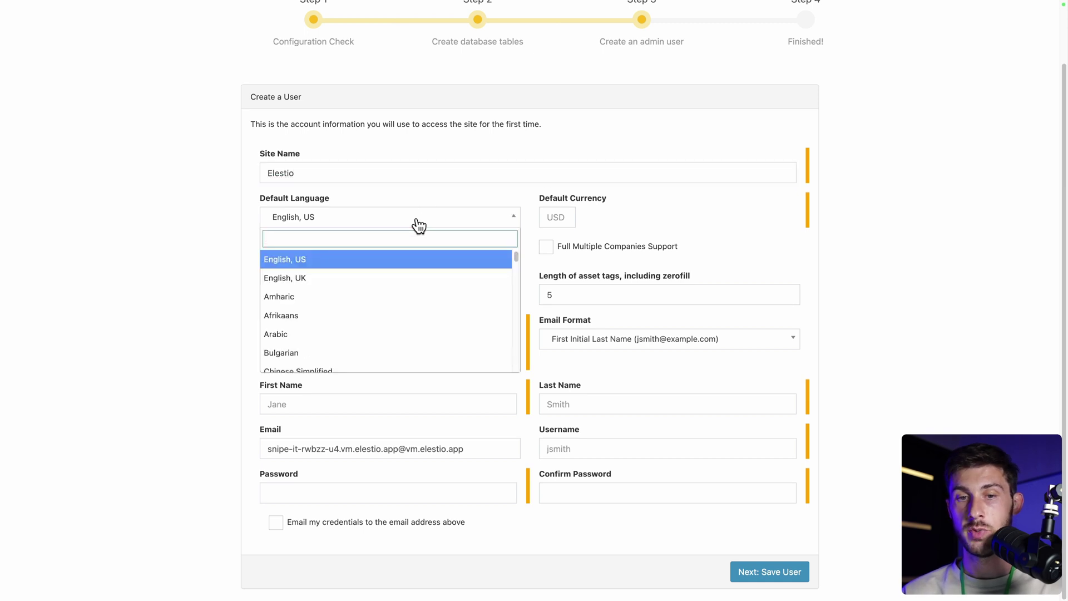
click(231, 236)
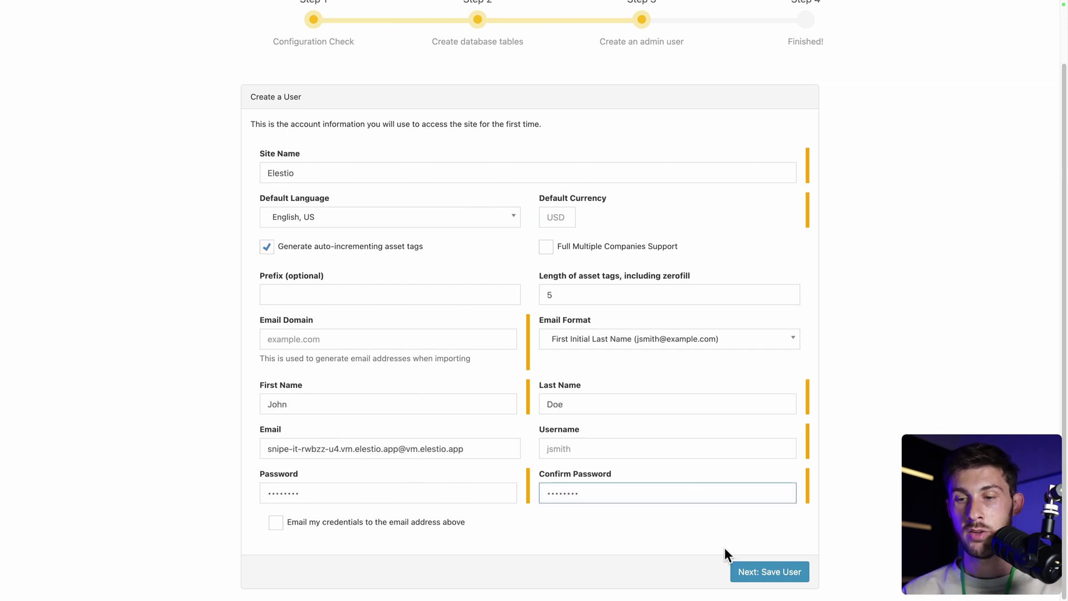
click(757, 577)
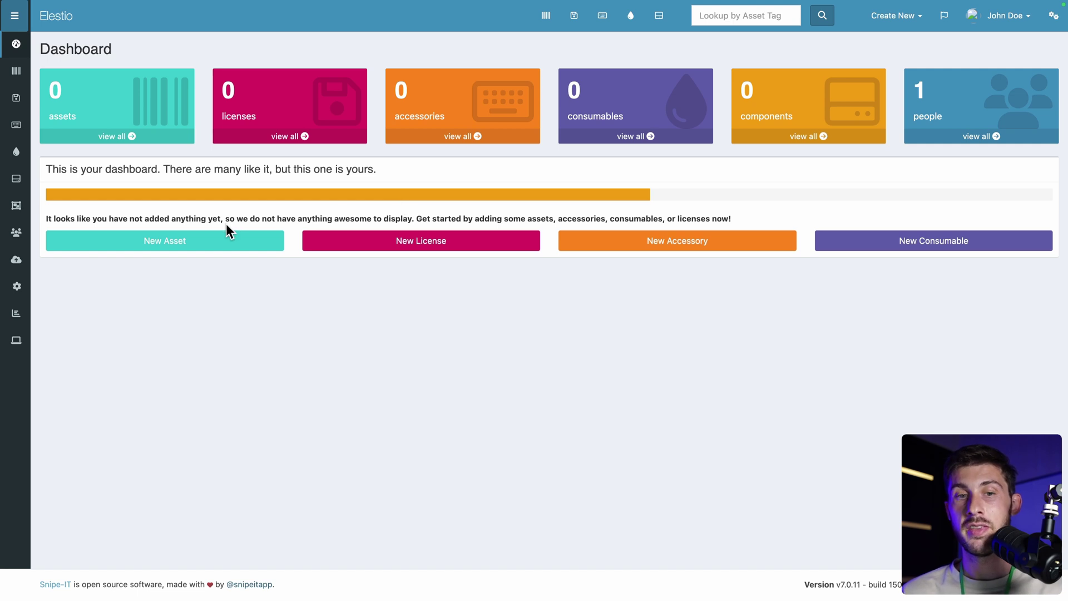
Open Snipe-IT's Import page from the left sidebar
click(15, 261)
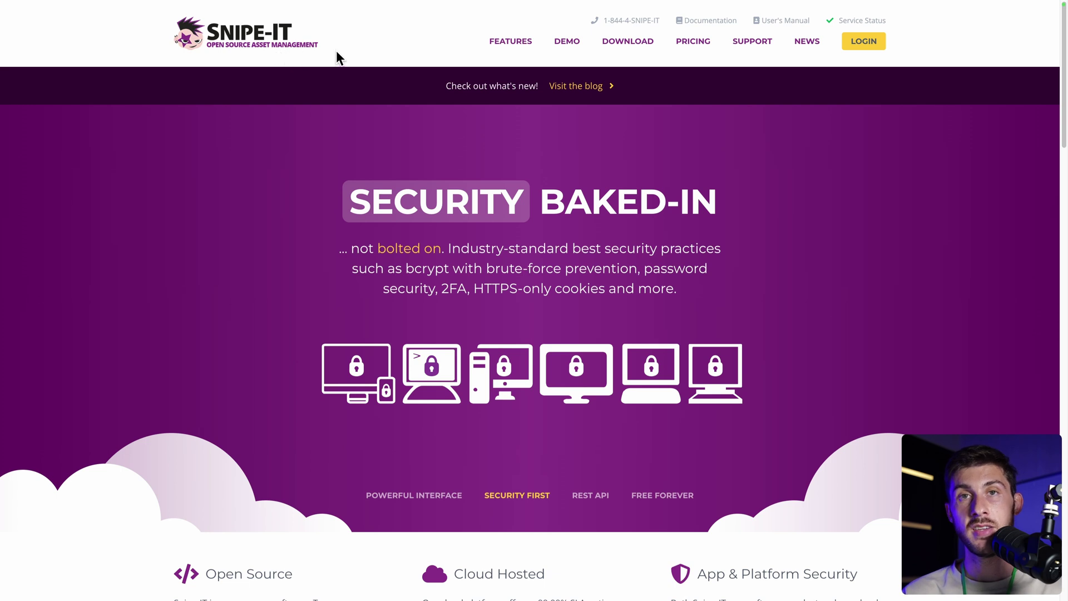
Go to the website's Demo page and launch the live Snipe-IT demo
click(575, 49)
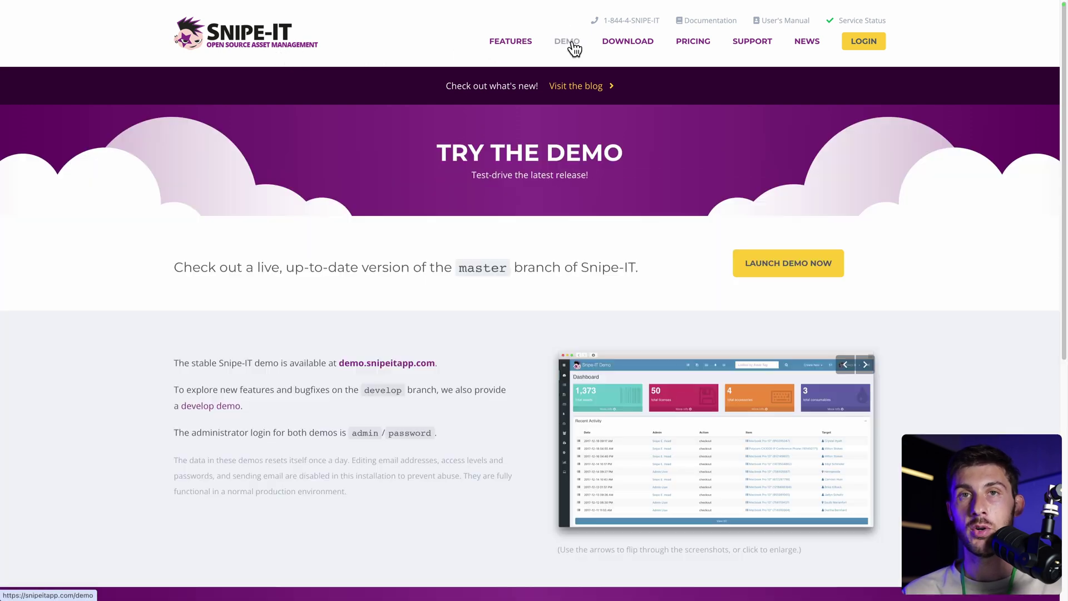
click(767, 264)
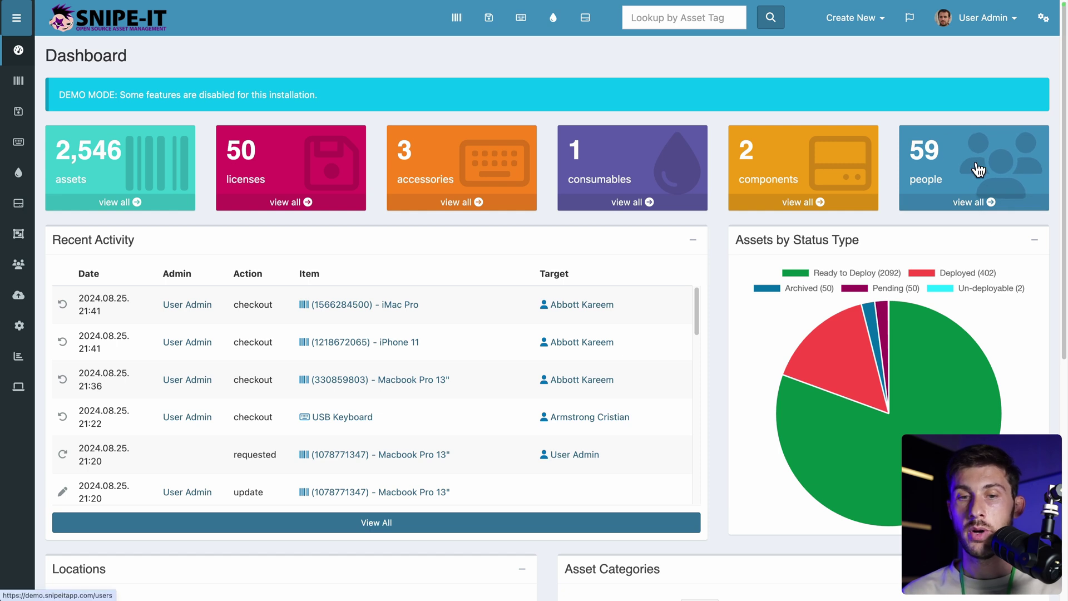
scroll(485, 244, down, 2)
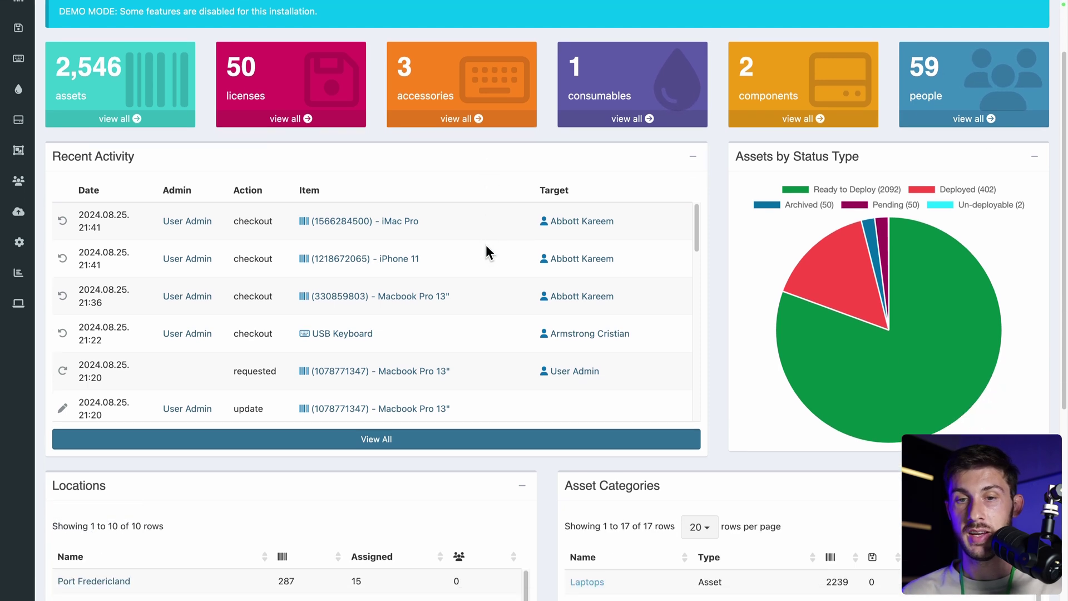
scroll(397, 381, down, 5)
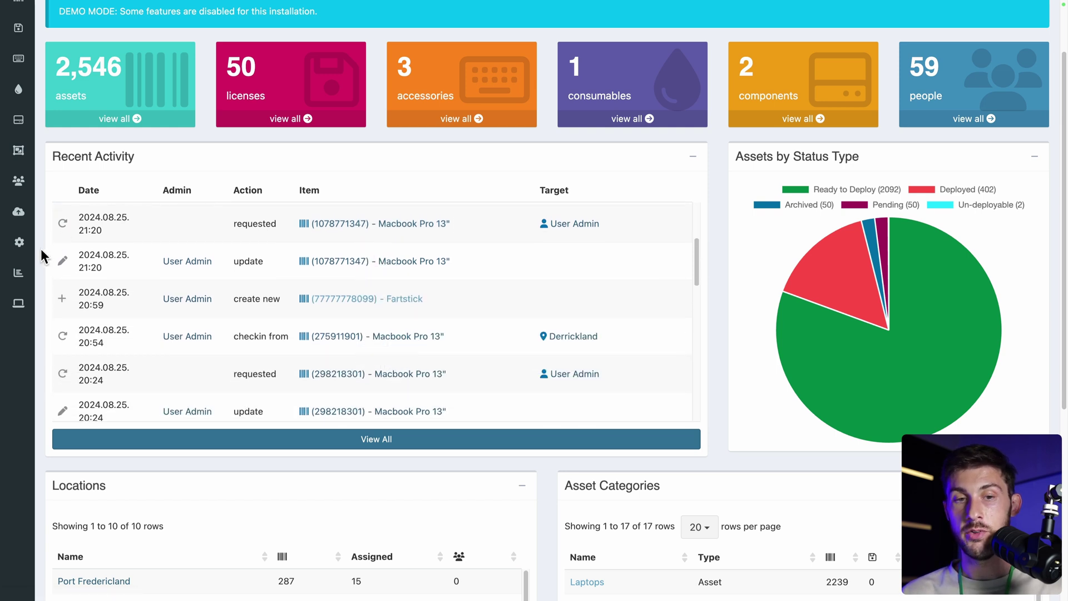
mouse_move(19, 274)
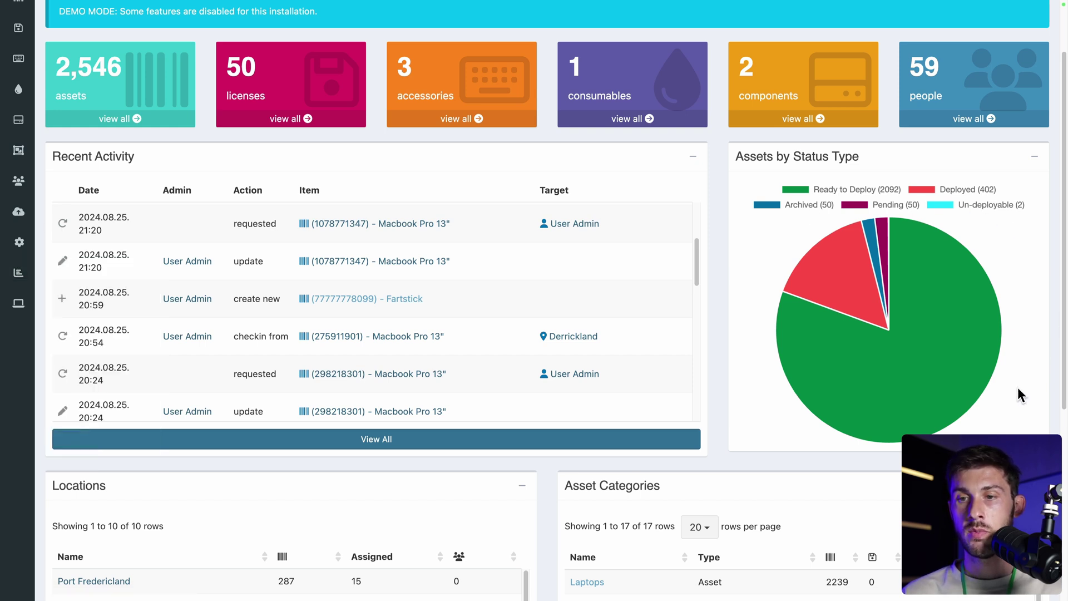
mouse_move(948, 368)
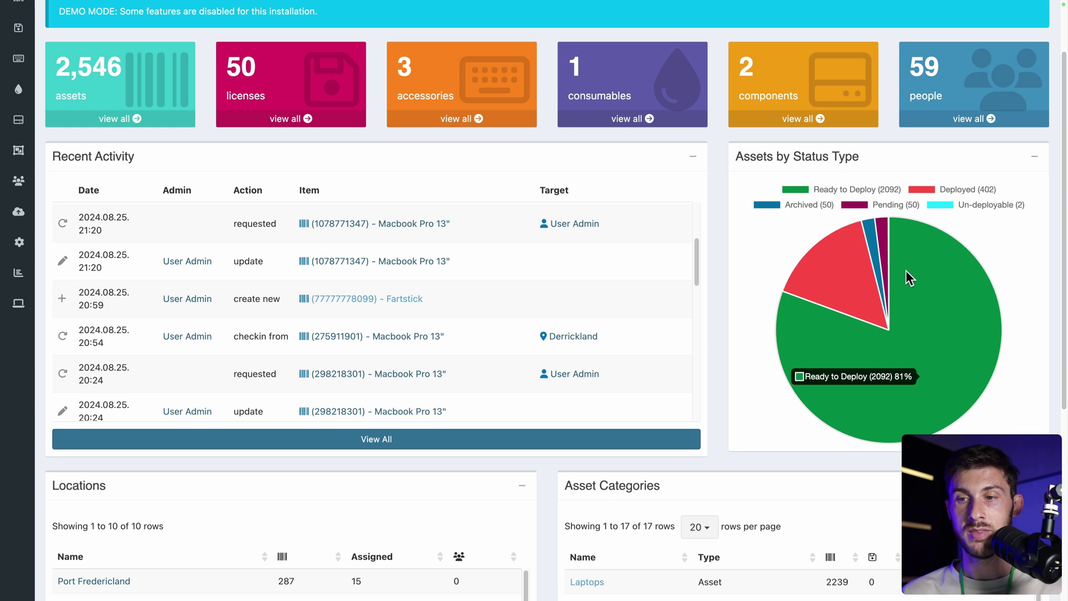
mouse_move(854, 256)
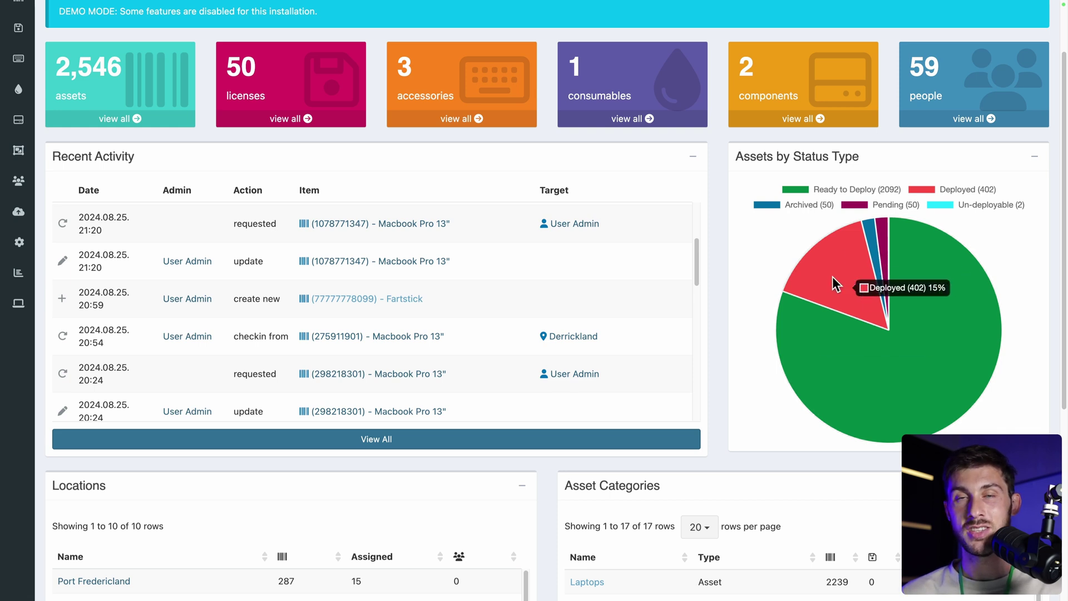
Scroll to Asset Categories and open the Laptops category
scroll(834, 283, down, 5)
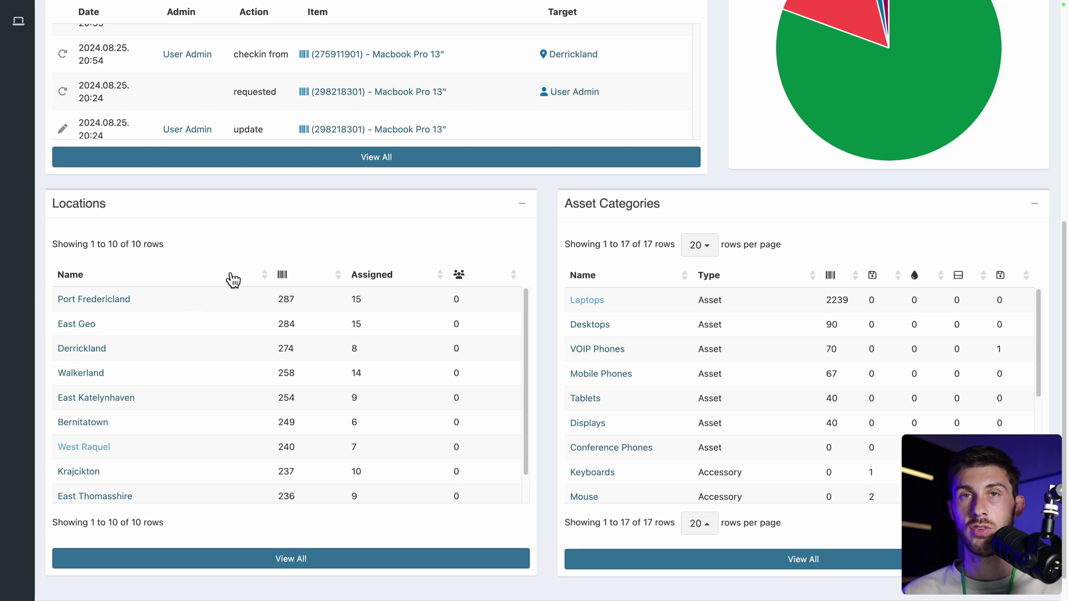
scroll(768, 180, down, 1)
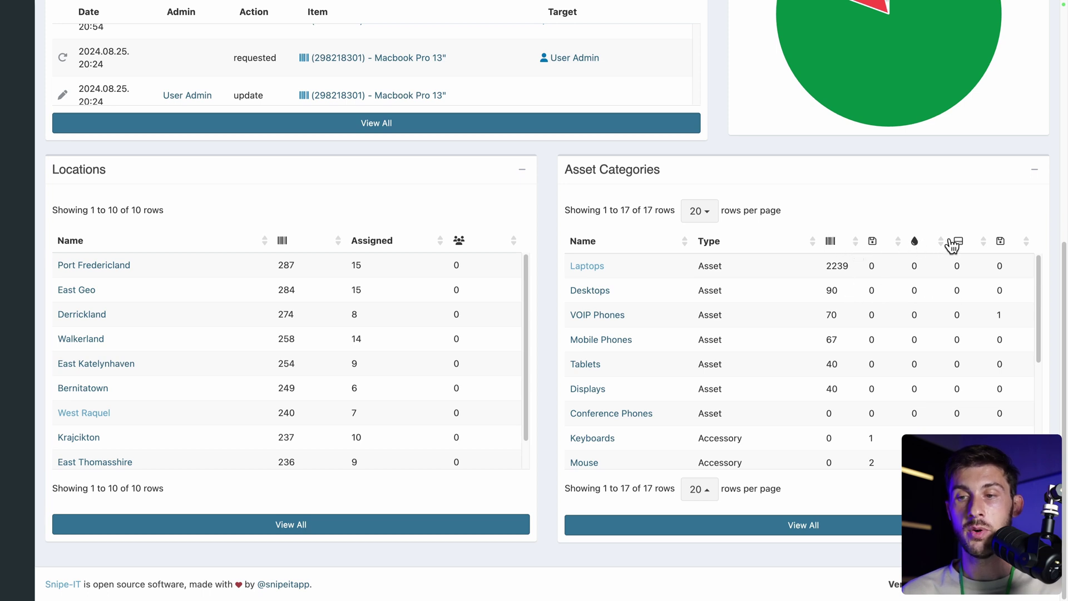
click(590, 267)
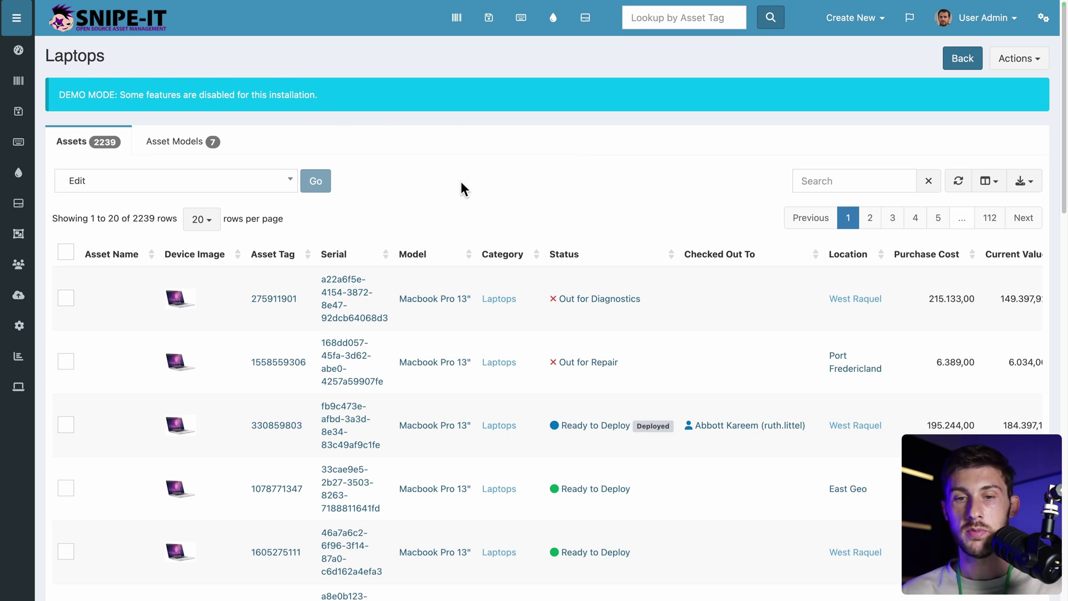
Browse the Laptops list right to the Checkin/Checkout column and pick a Macbook Pro 13" row
scroll(482, 228, down, 10)
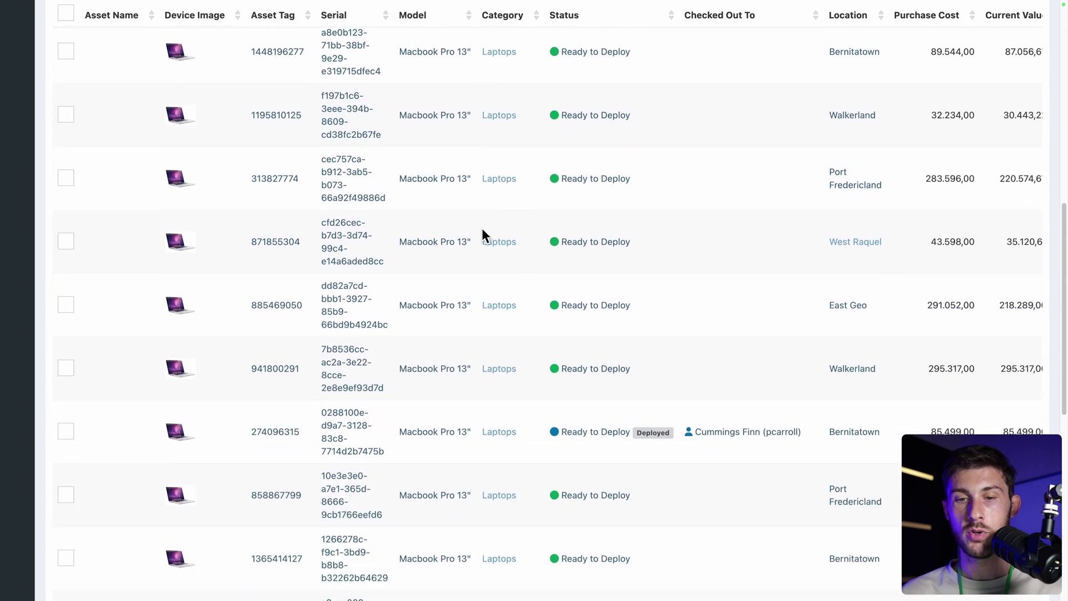
scroll(481, 228, up, 12)
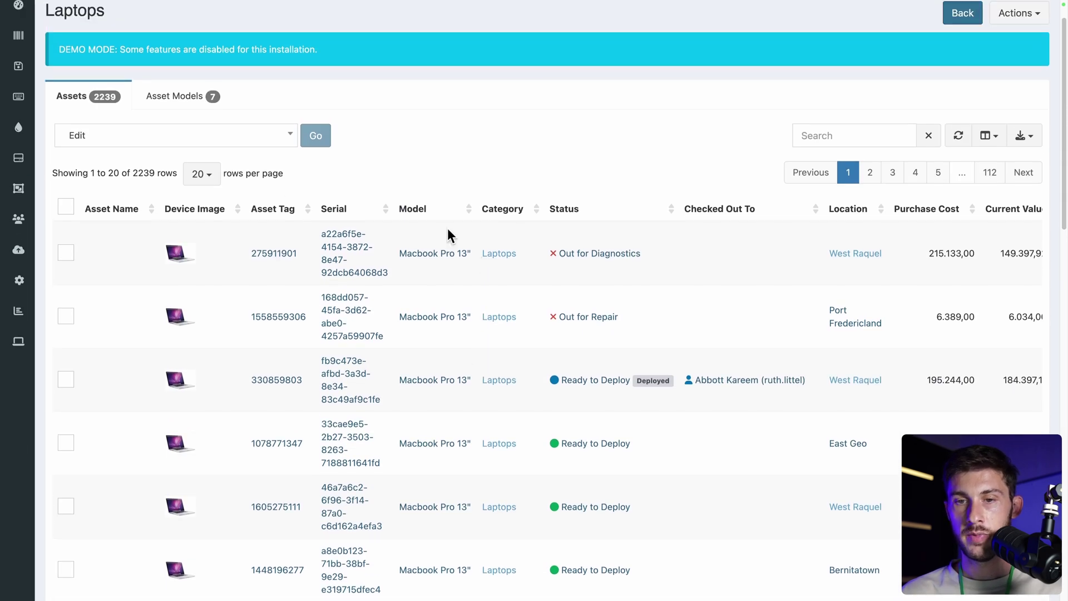
scroll(552, 164, down, 1)
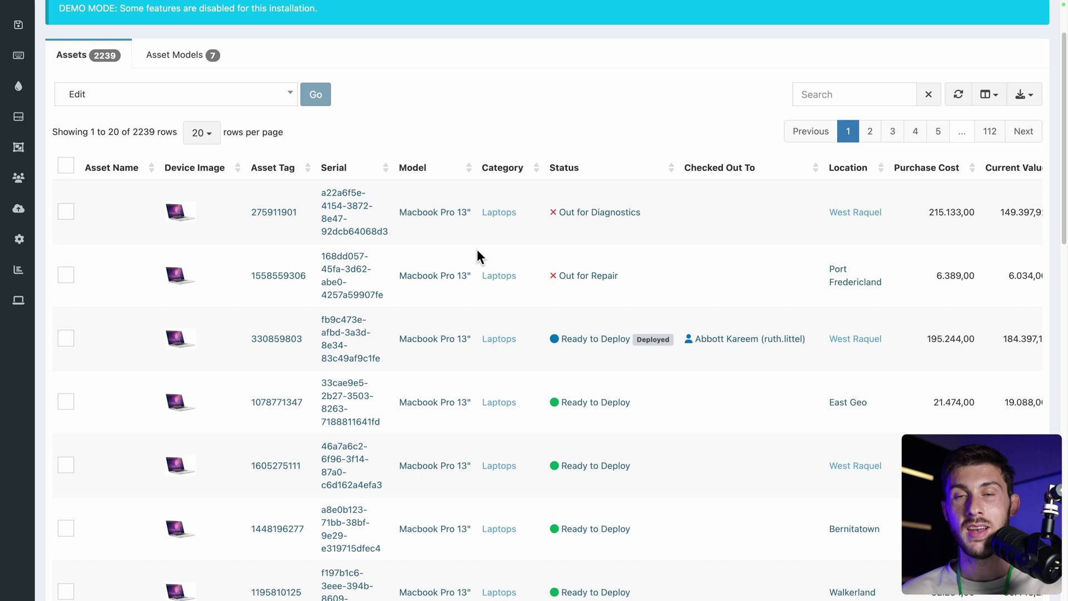
scroll(542, 286, down, 3)
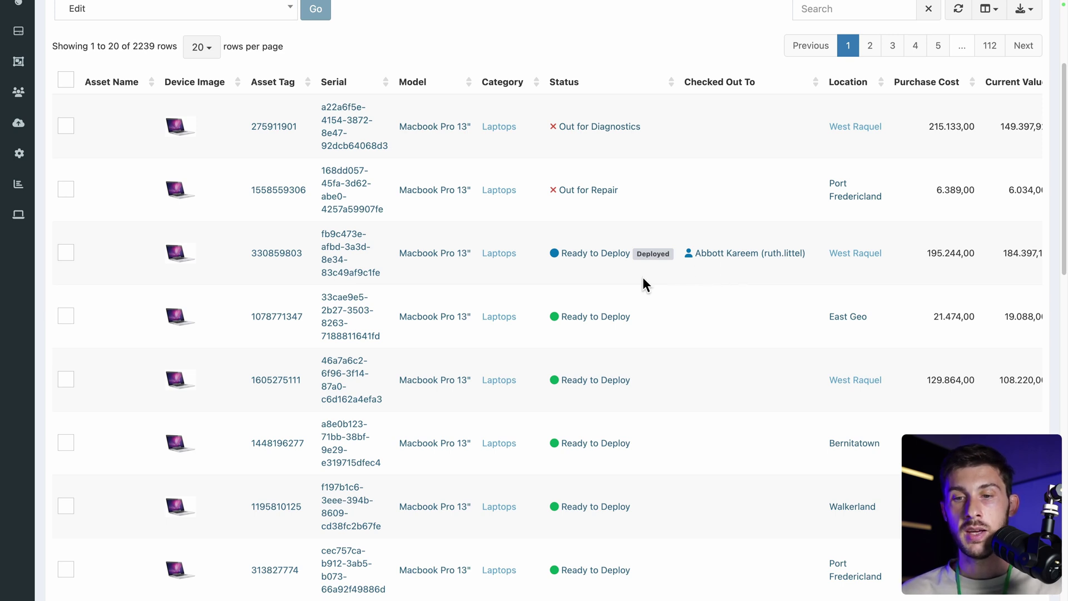
scroll(534, 451, down, 5)
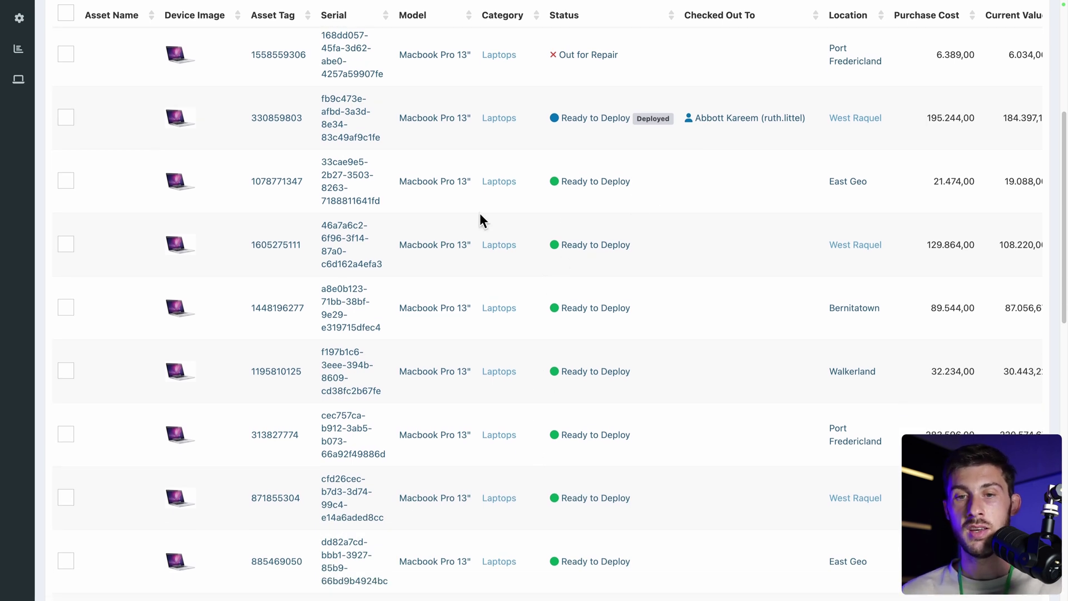
scroll(623, 290, up, 5)
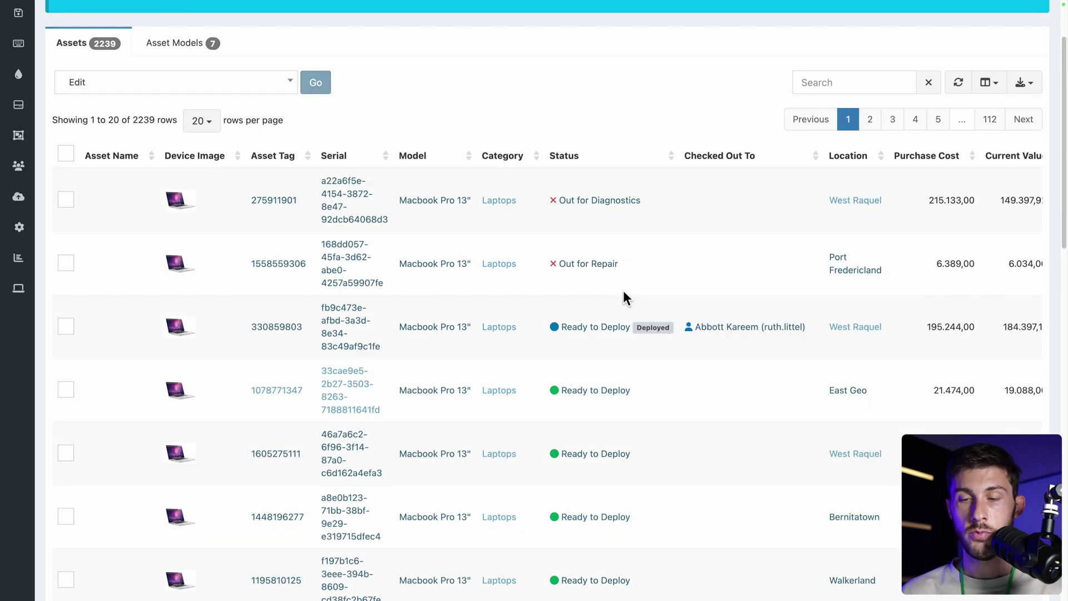
scroll(623, 290, right, 5)
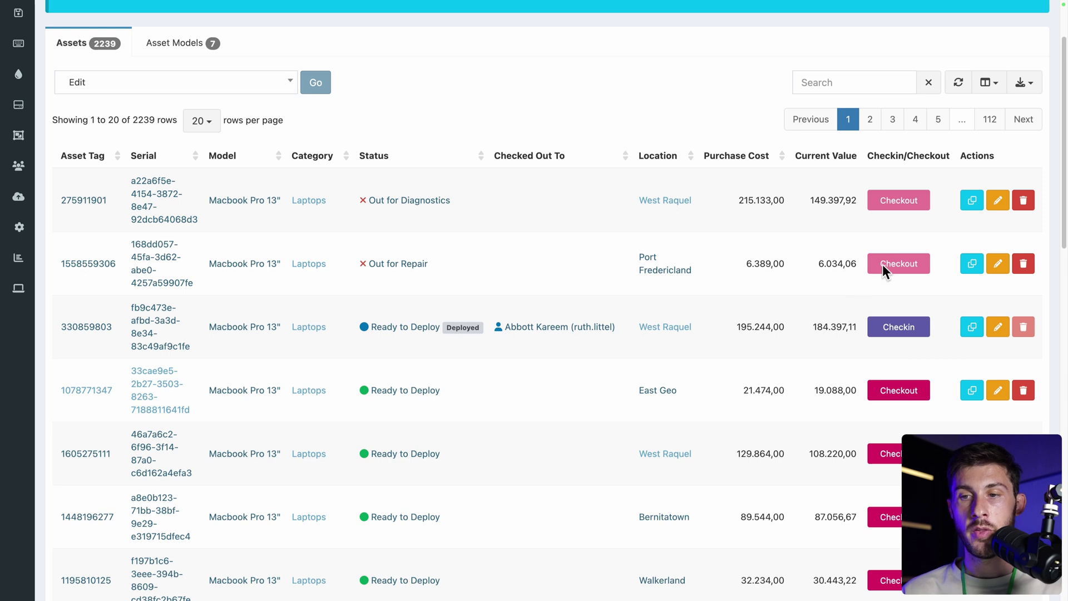
click(882, 248)
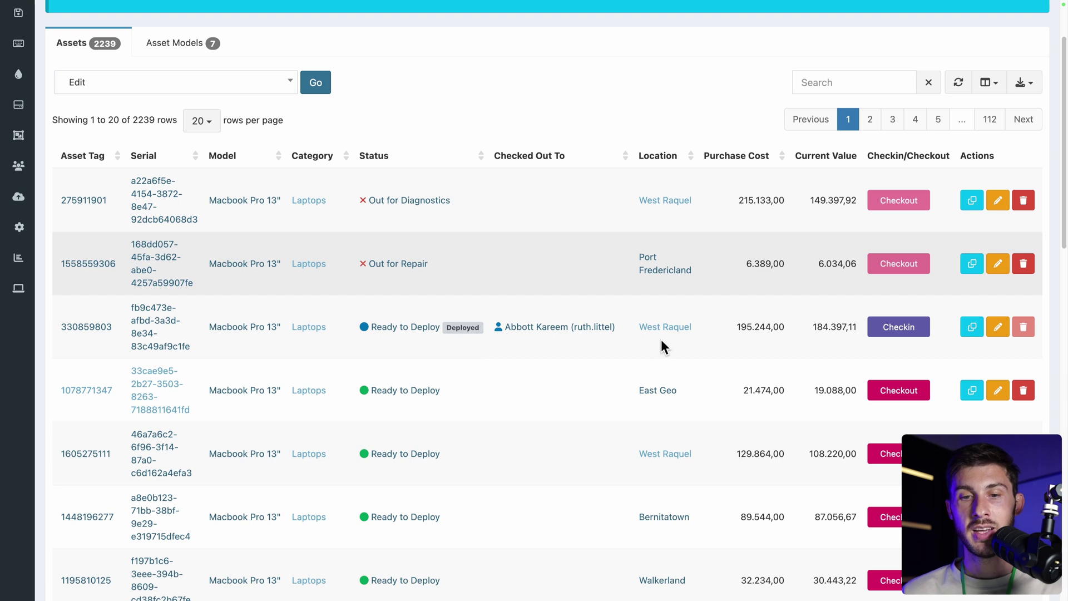
click(894, 396)
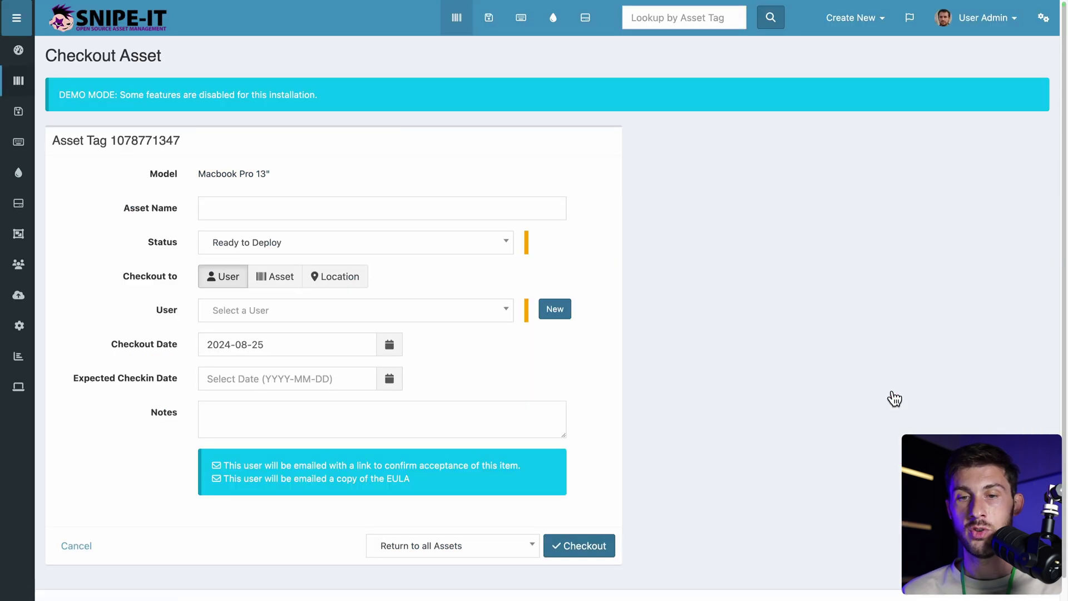
click(433, 313)
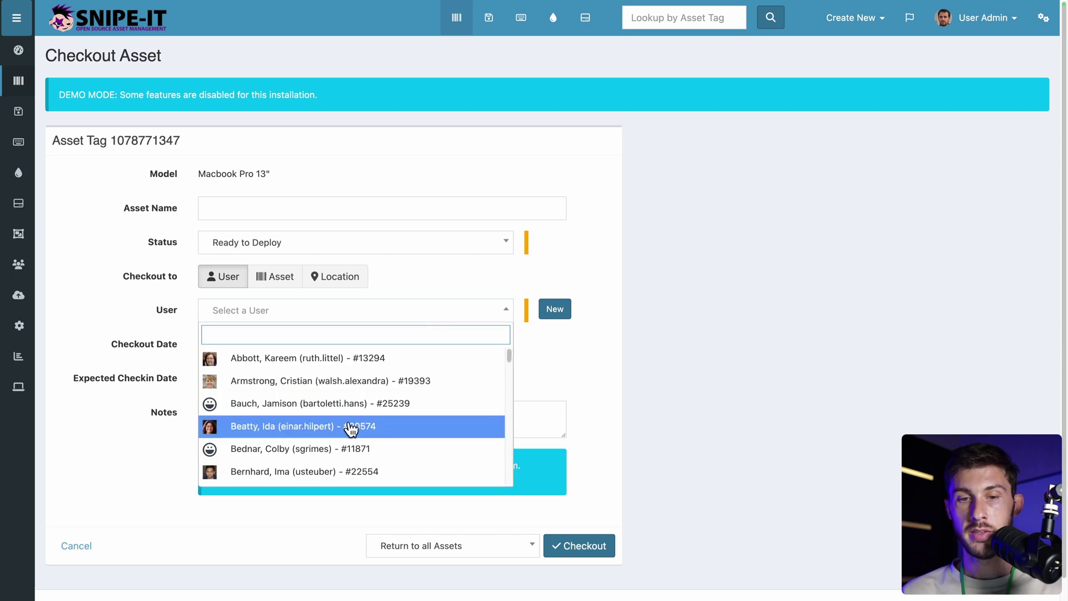
click(350, 424)
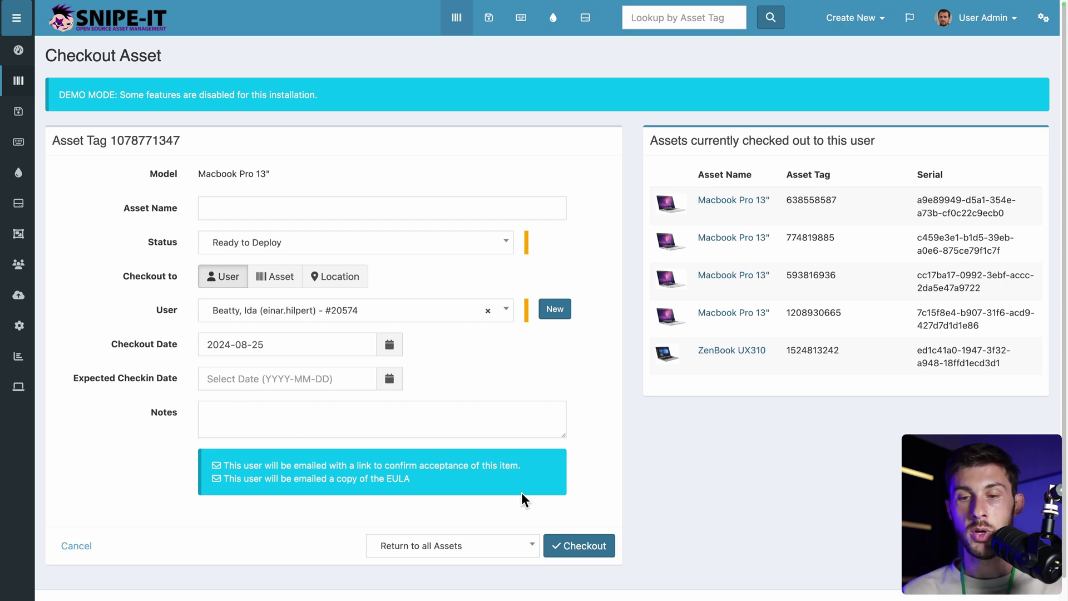
click(590, 547)
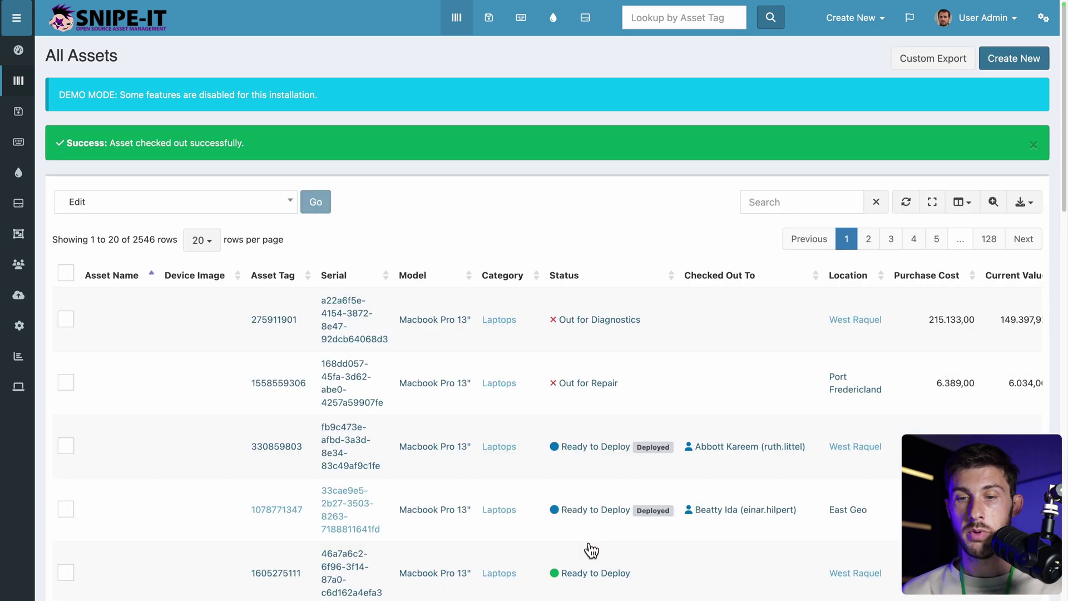
scroll(590, 548, down, 3)
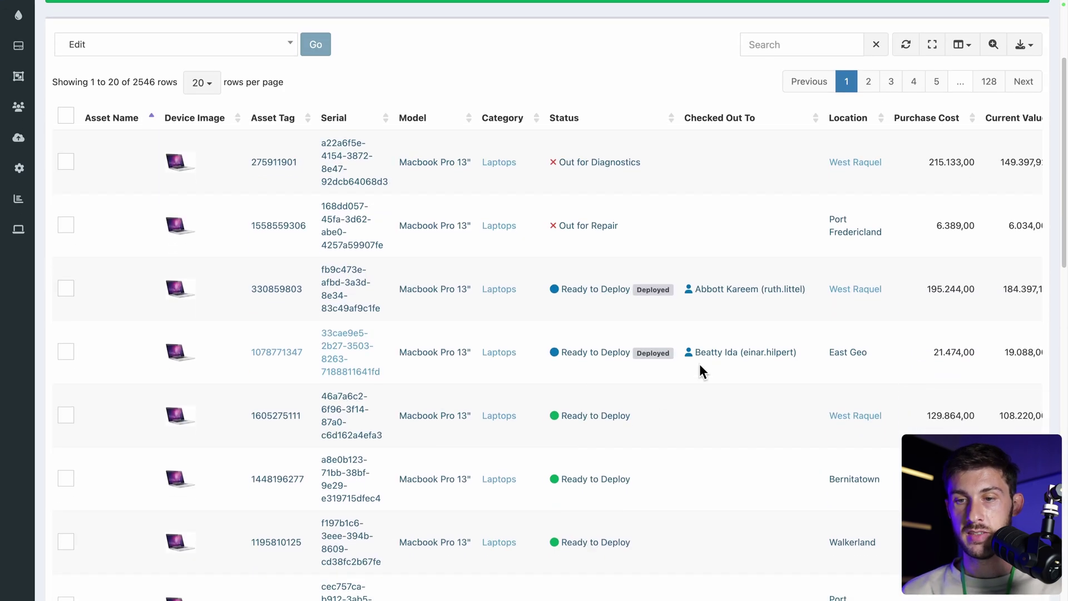
scroll(699, 364, right, 5)
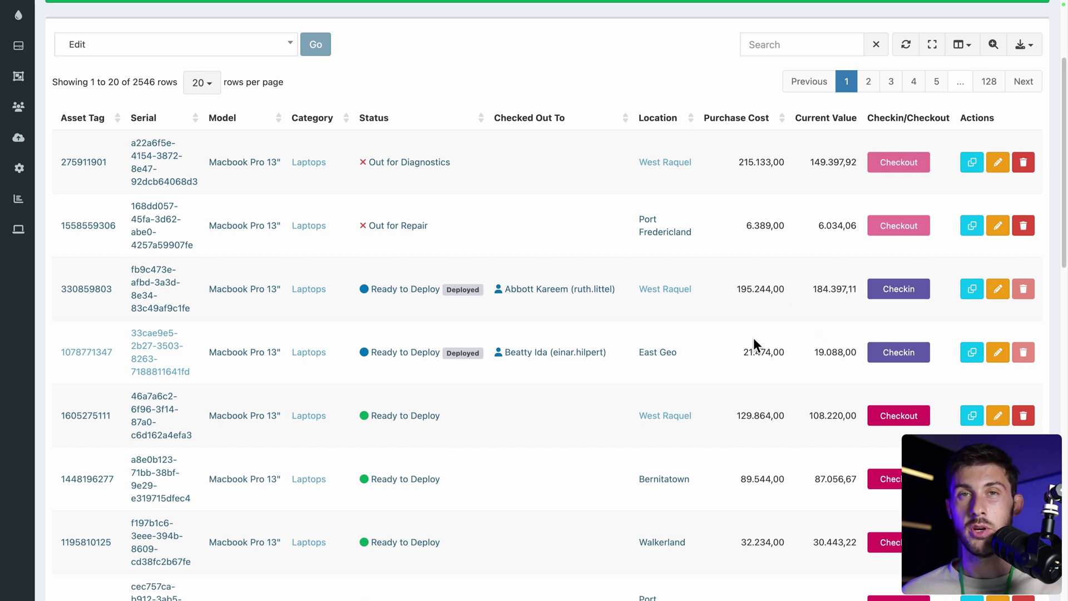
scroll(755, 345, left, 5)
scroll(458, 143, up, 3)
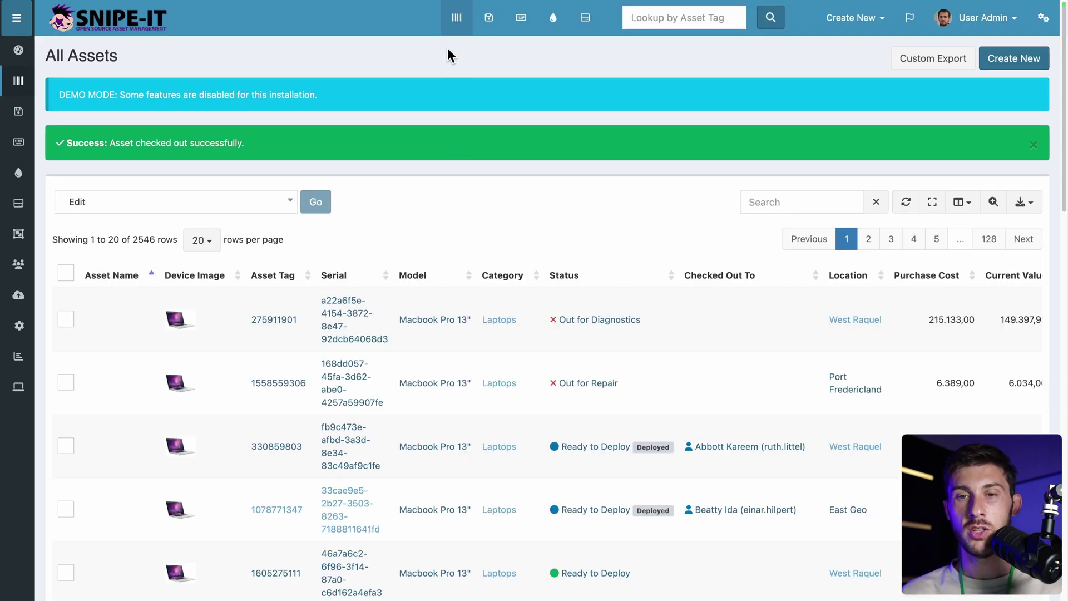
Open the Licenses list showing Acrobat, InDesign, Office and Photoshop
click(487, 20)
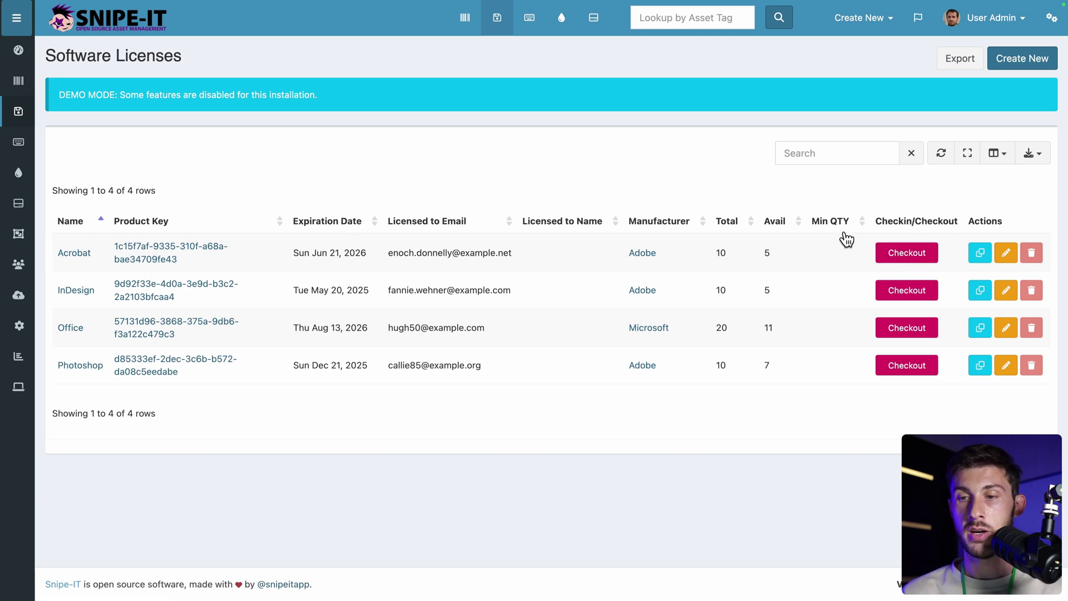
click(896, 260)
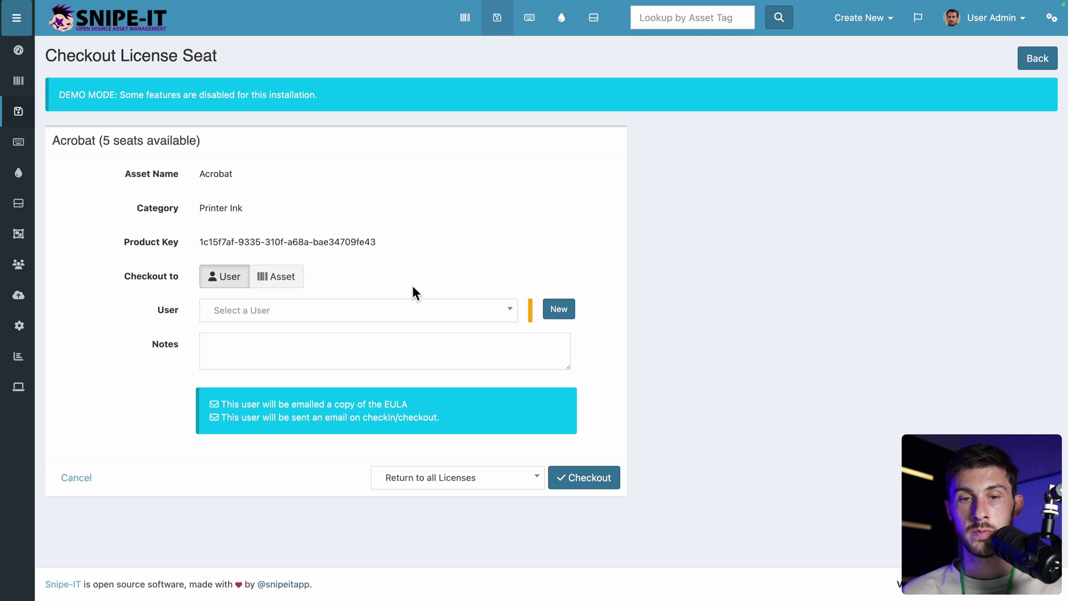
click(365, 312)
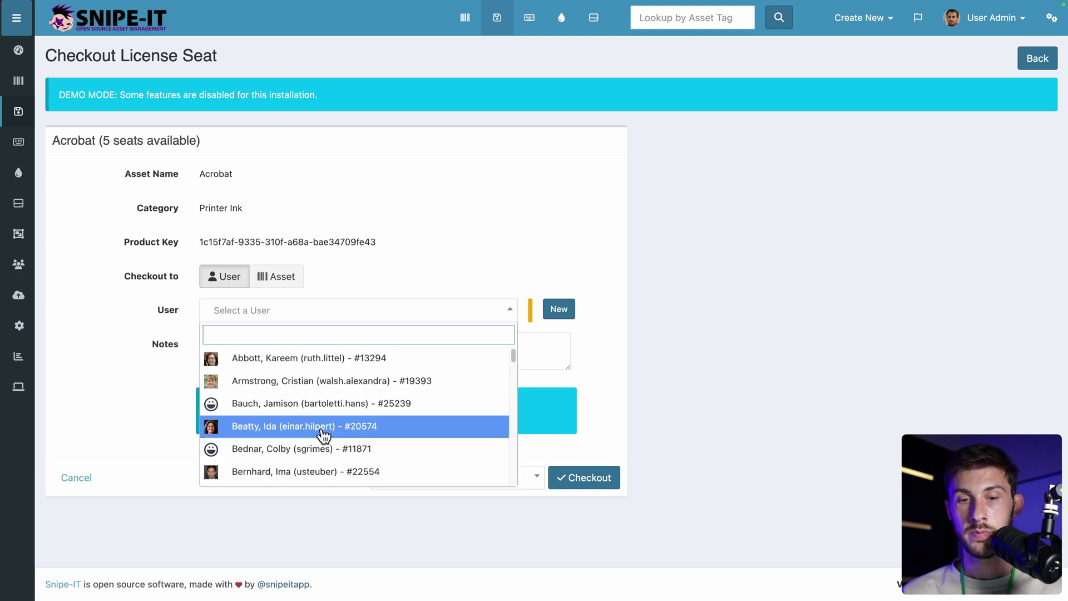
click(322, 428)
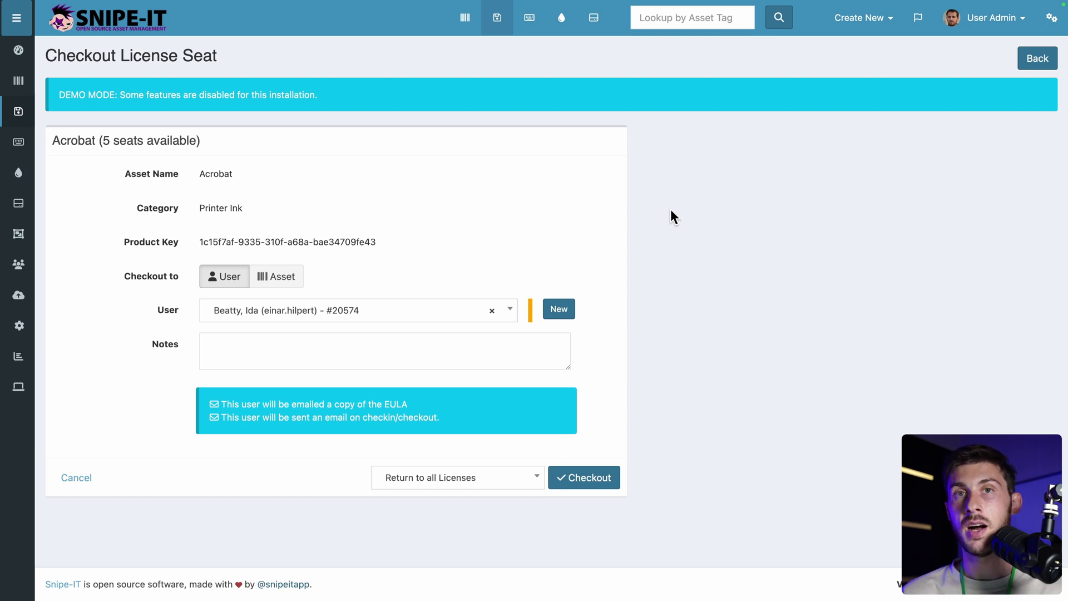
click(292, 278)
click(312, 314)
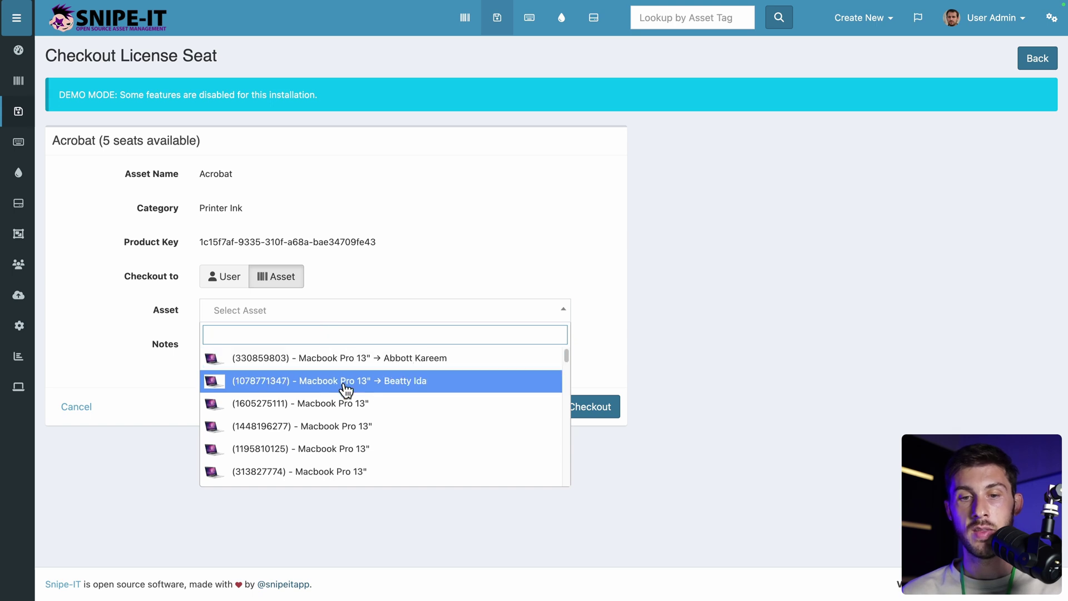
click(380, 384)
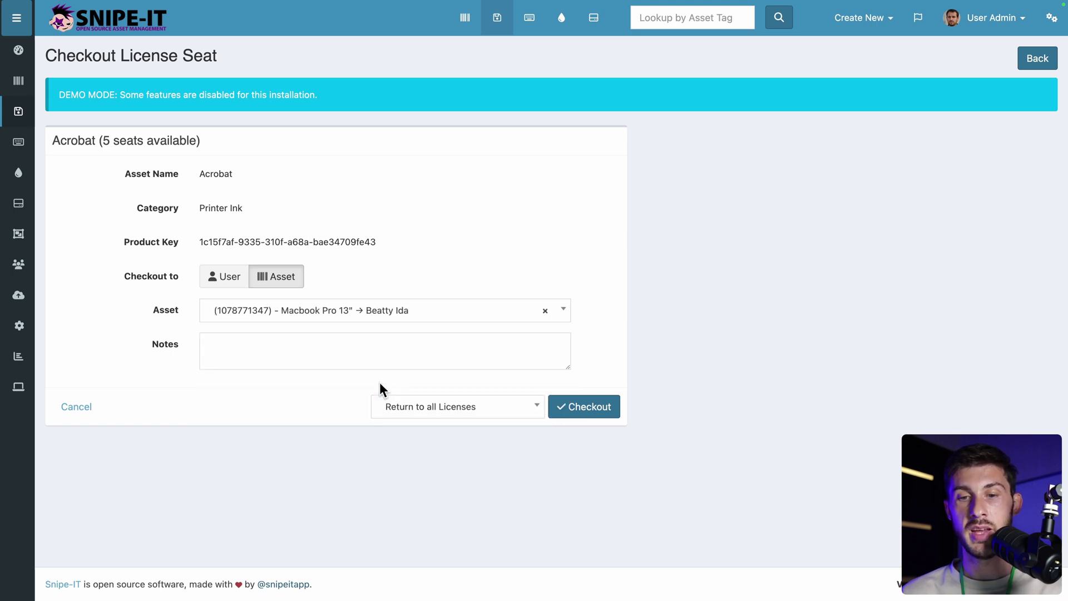
Check out the Acrobat seat to the MacBook and confirm it under Acrobat's Seats tab
click(593, 415)
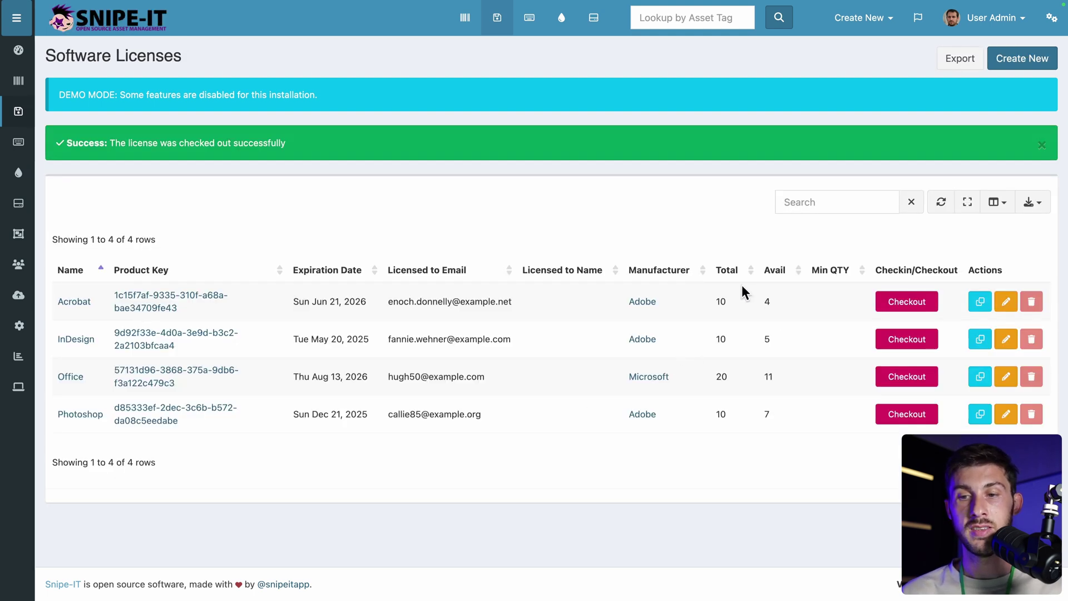
click(158, 309)
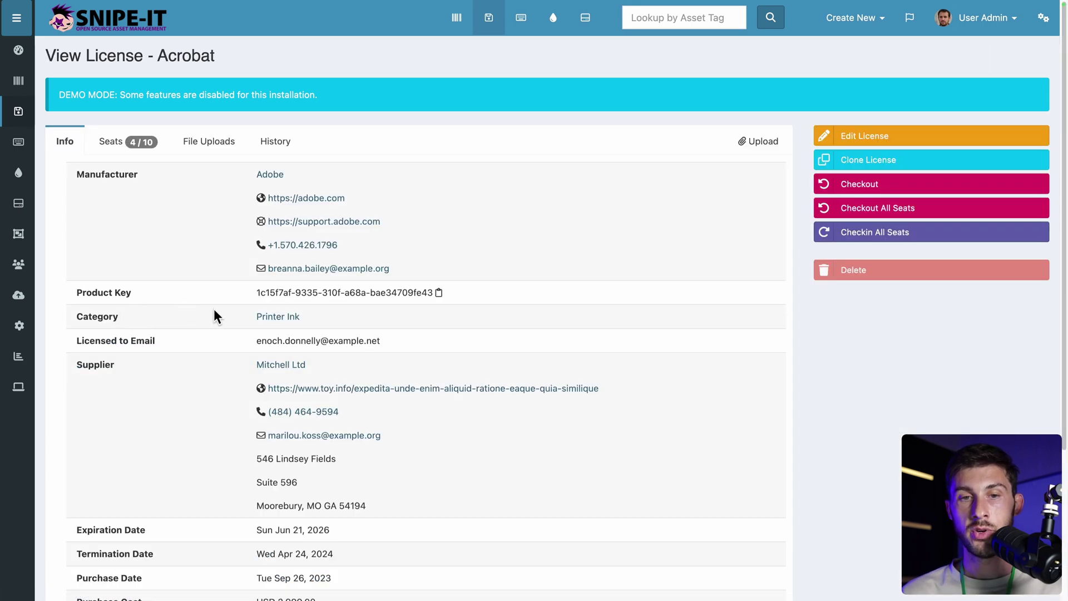
click(103, 142)
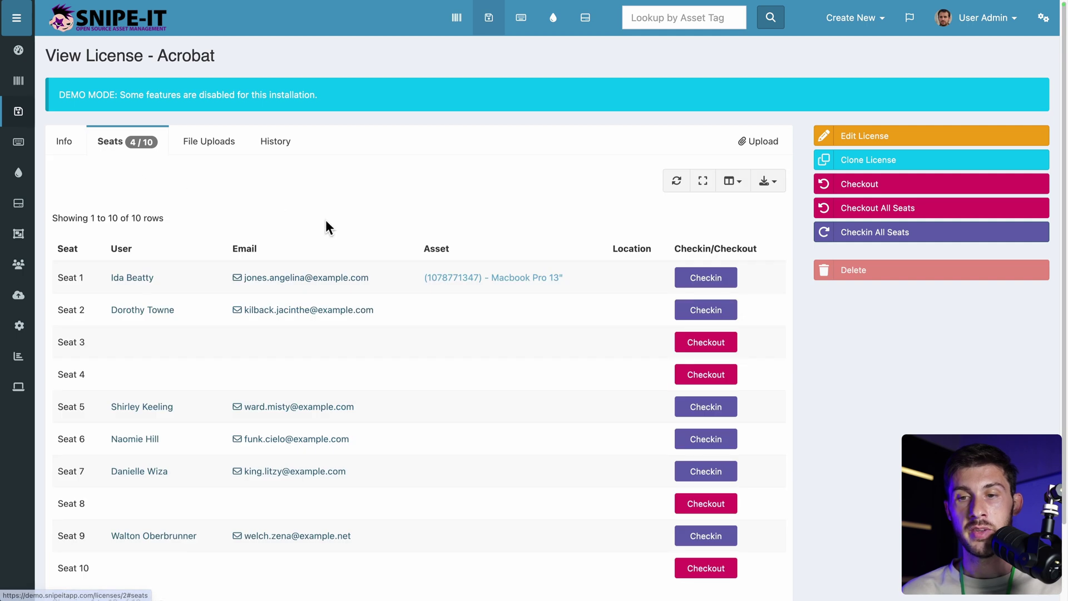
scroll(345, 187, down, 3)
scroll(509, 161, up, 3)
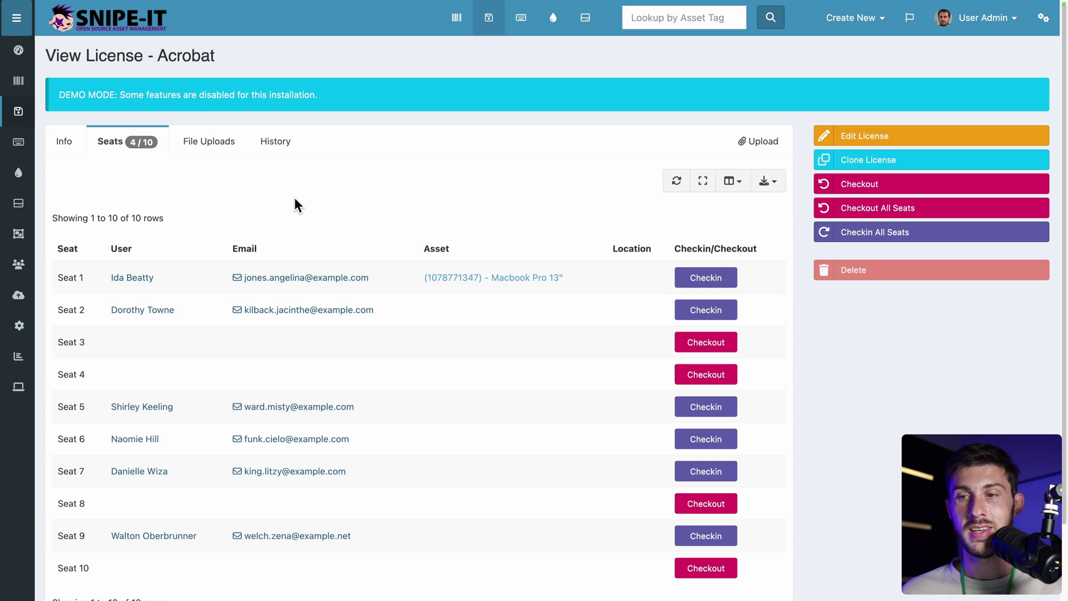
Return to Software Licenses and open a blank Create License form
key(alt+Left)
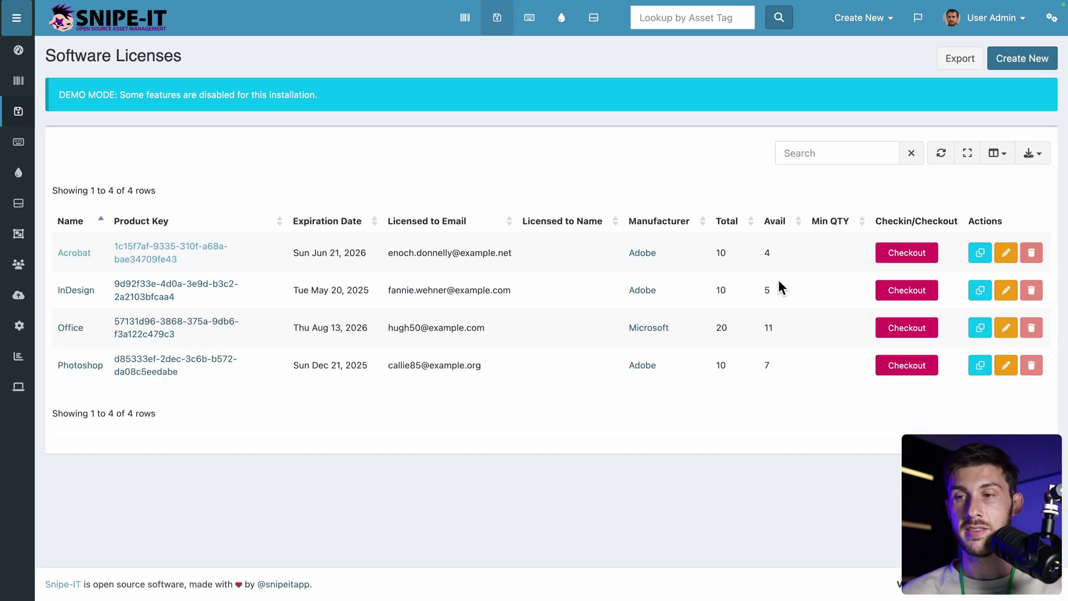
click(1008, 56)
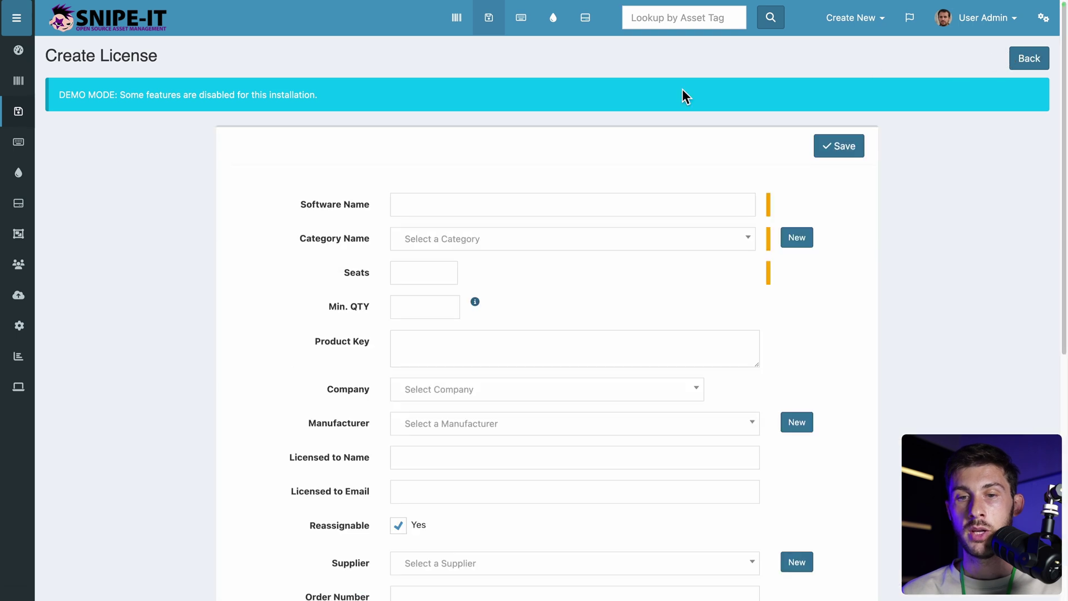
scroll(311, 316, down, 3)
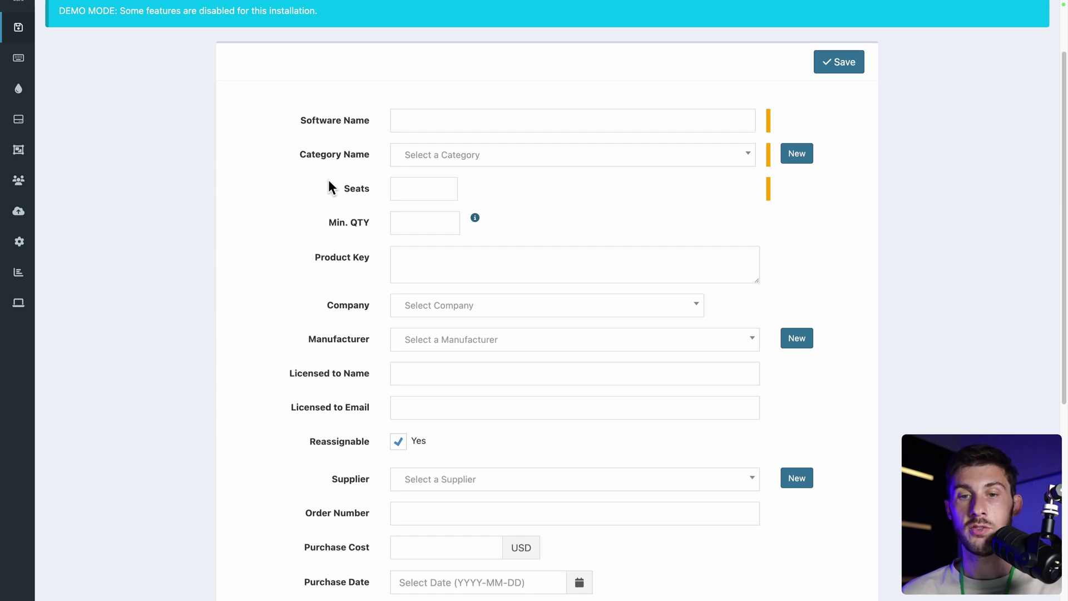
scroll(328, 187, up, 3)
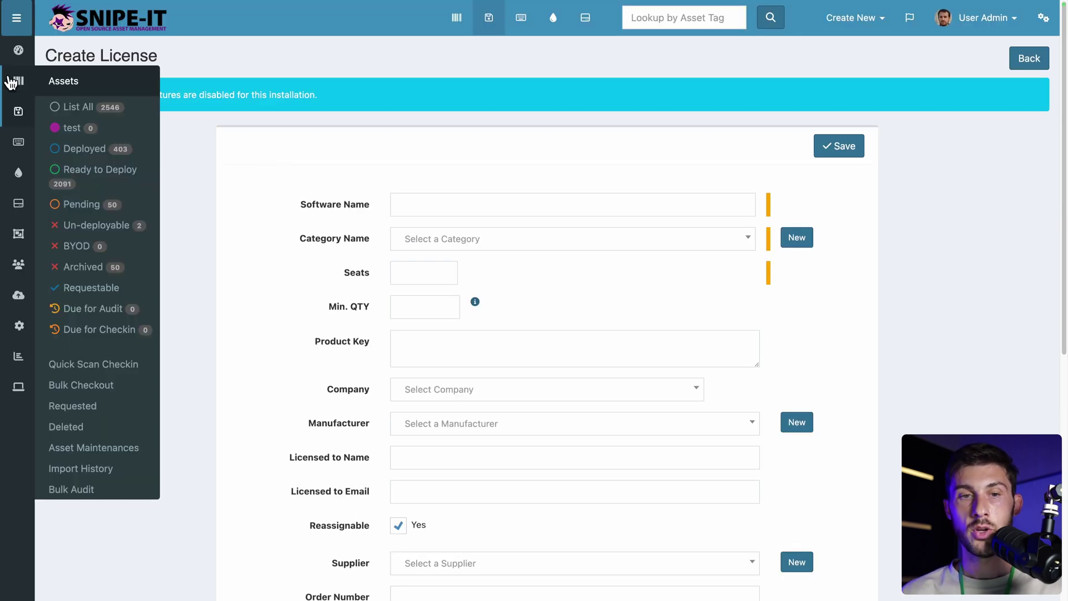
Open the Accessories list showing USB Keyboard, Magic Mouse and Sculpt Comfort Mouse
click(19, 144)
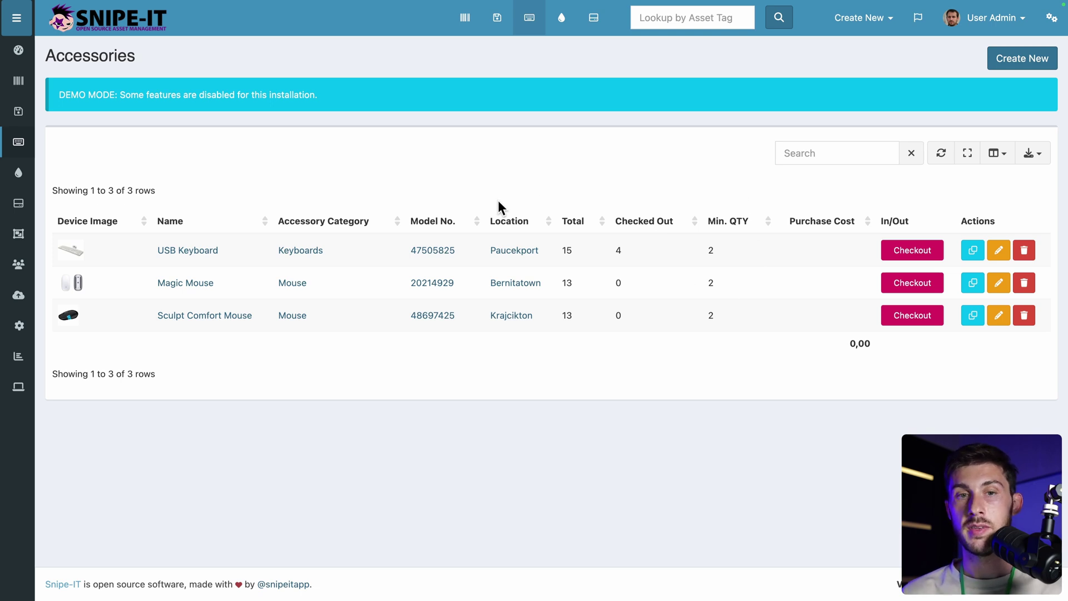
Browse Consumables, then open Components listing the two Crucial BX300 SSDs
click(16, 178)
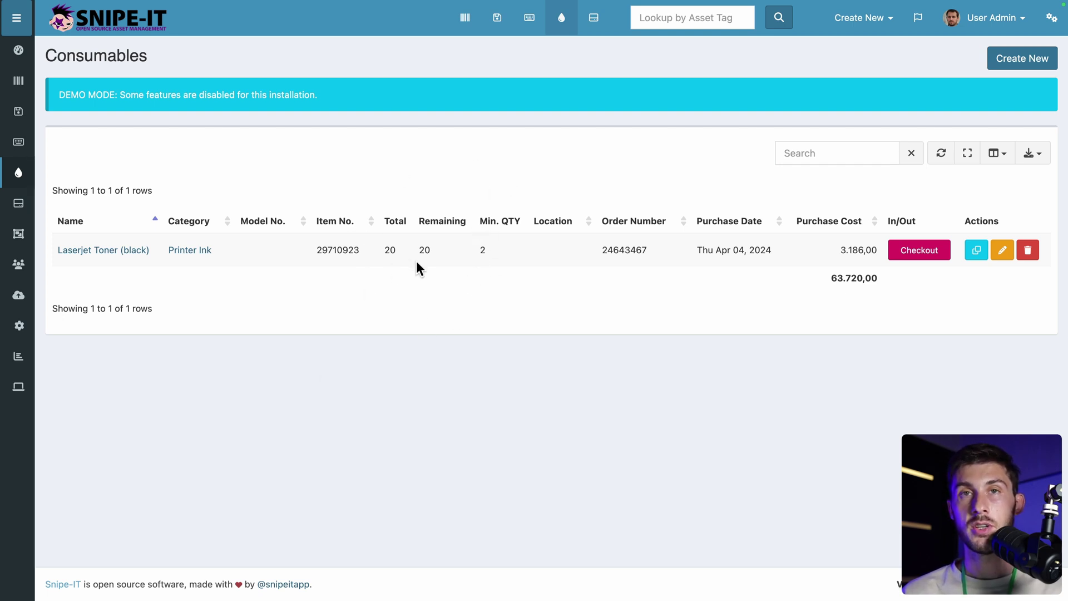
click(19, 203)
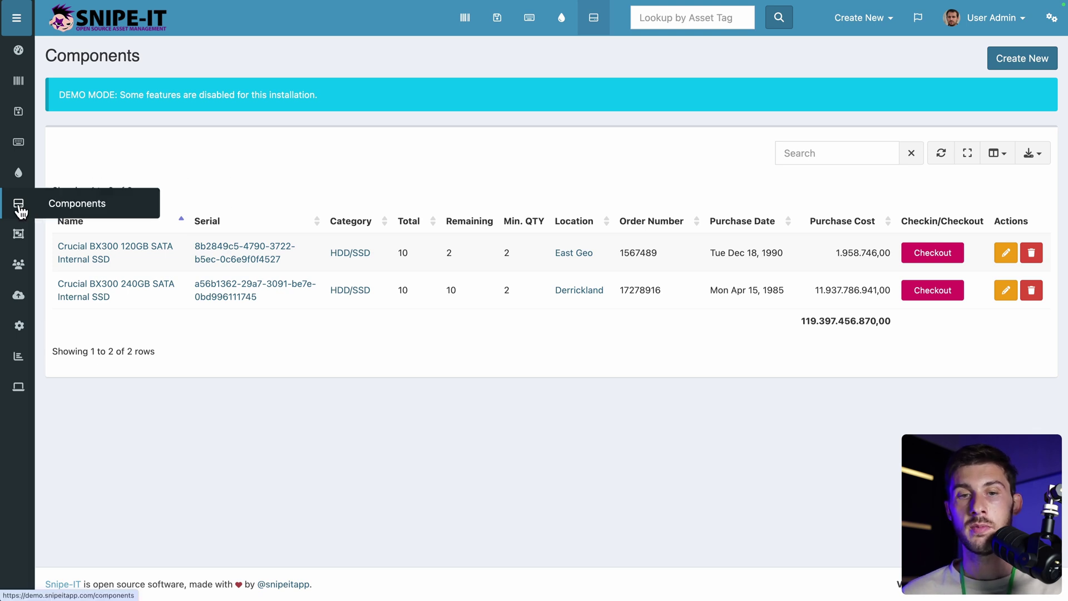
Add a new predefined kit named 'Onboarding User Kit' from the Predefined Kits list
click(17, 236)
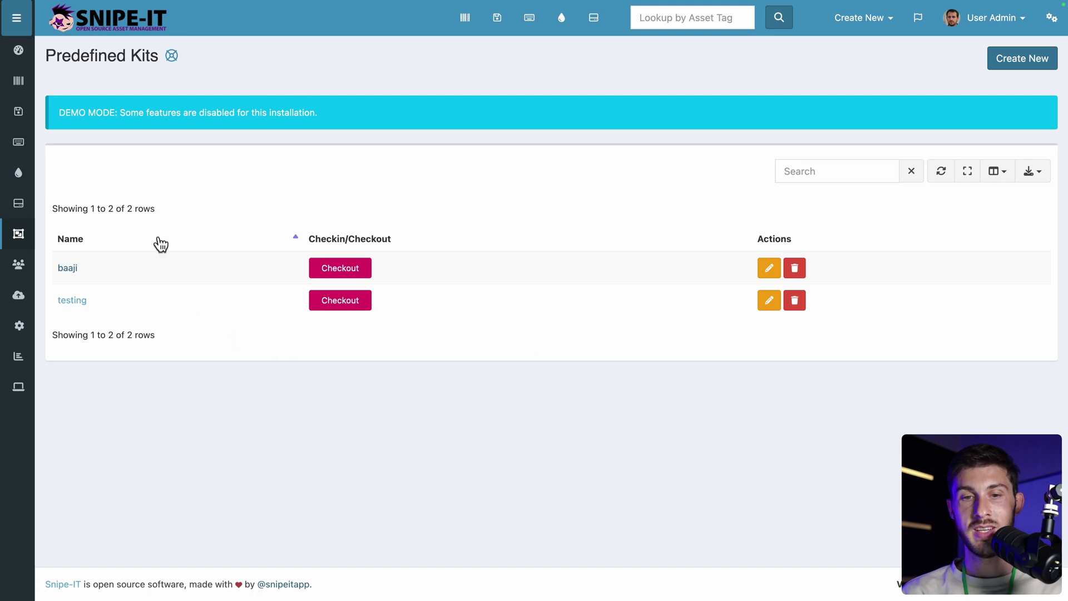
click(1001, 58)
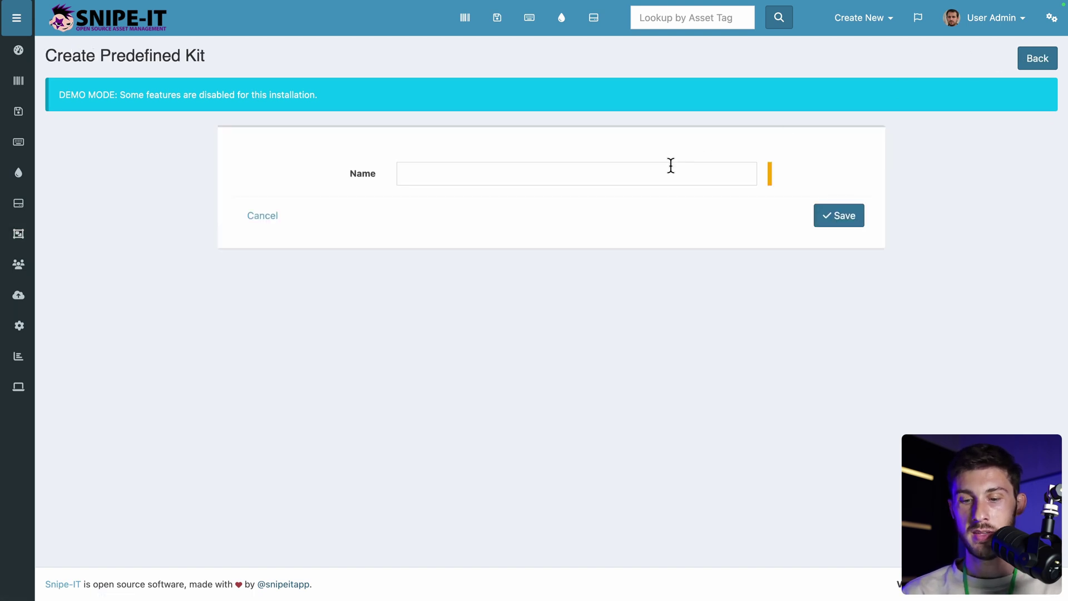
text(Onboar)
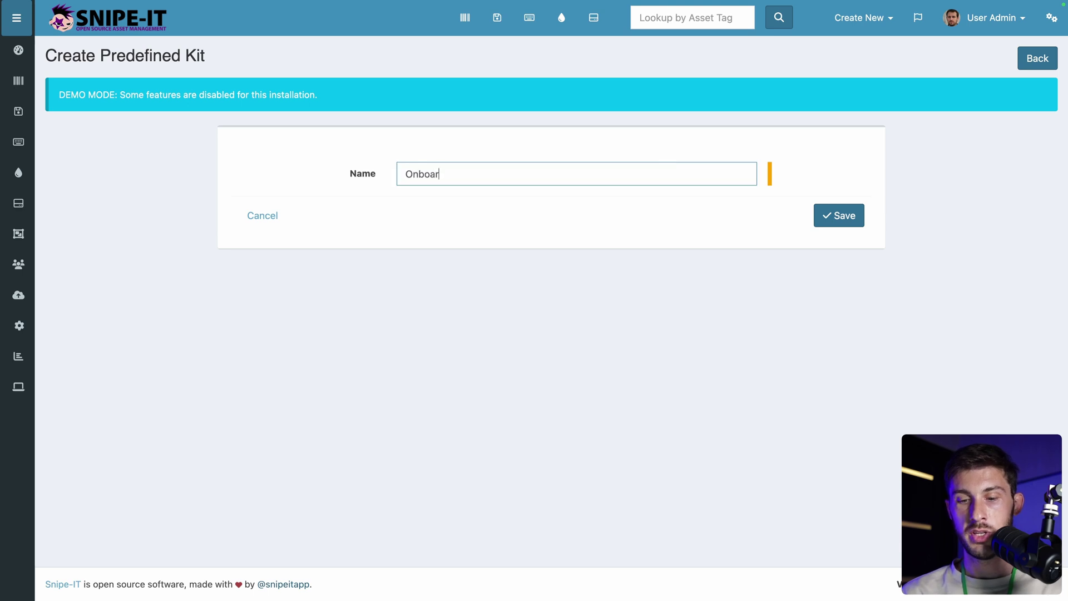
text(ding User Kit)
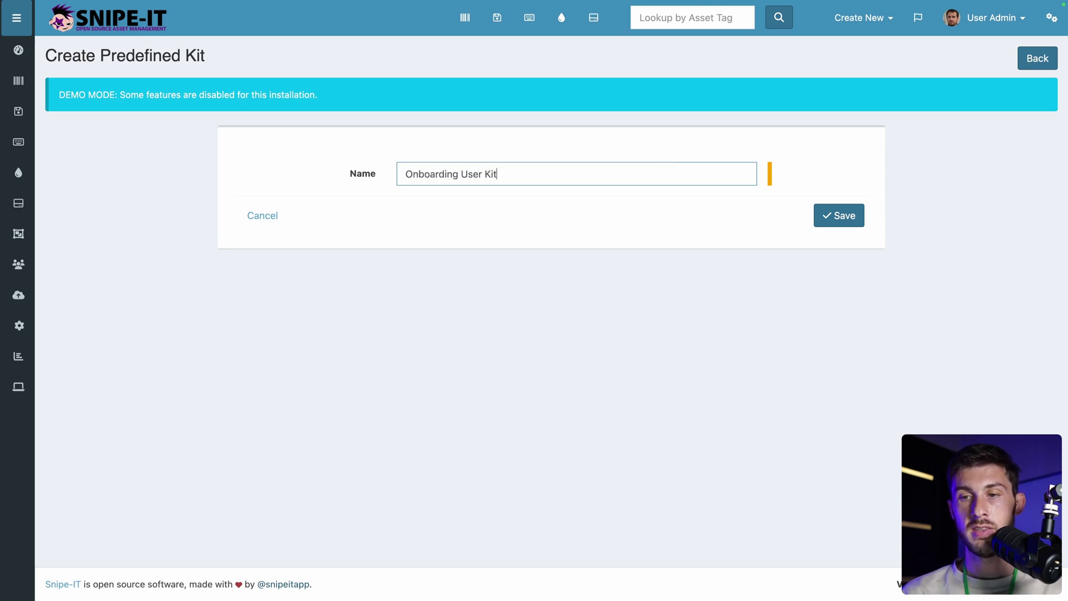
click(849, 215)
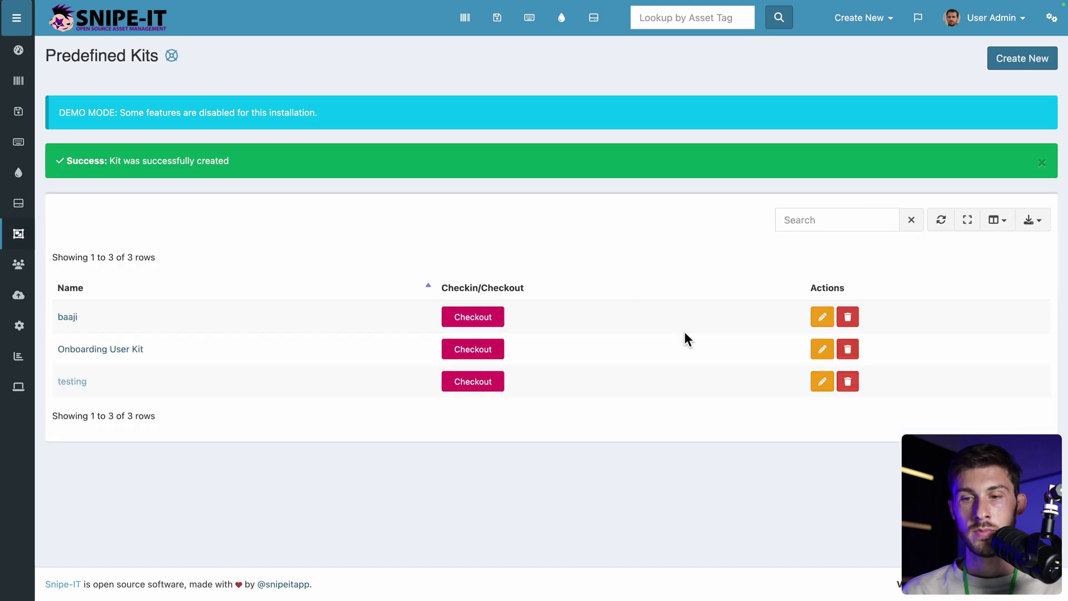
Edit the Onboarding User Kit and append the Macbook Pro 13" model
click(817, 352)
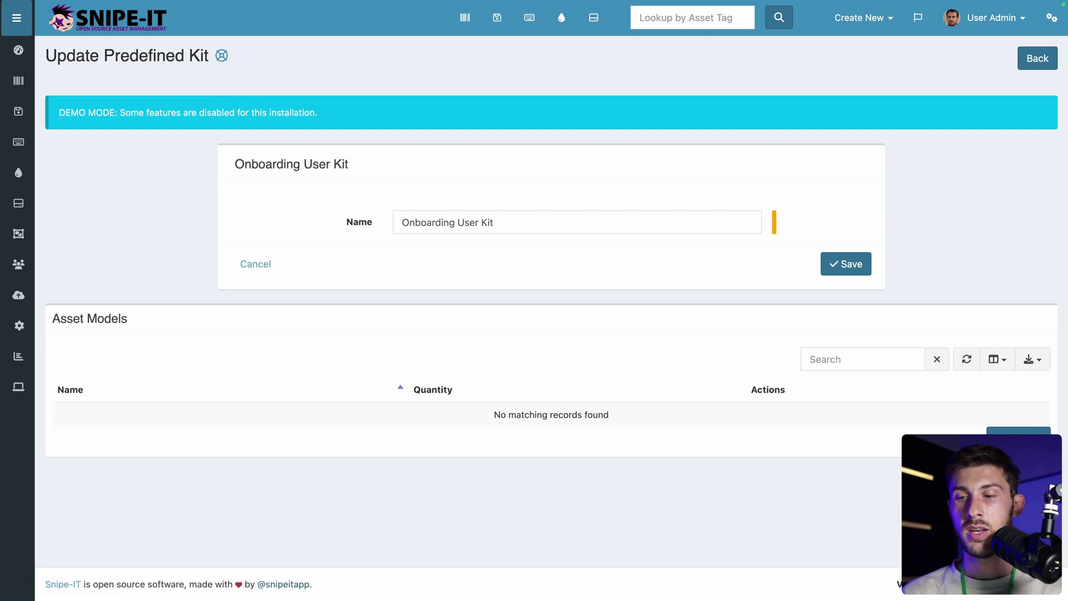
click(1018, 439)
click(615, 107)
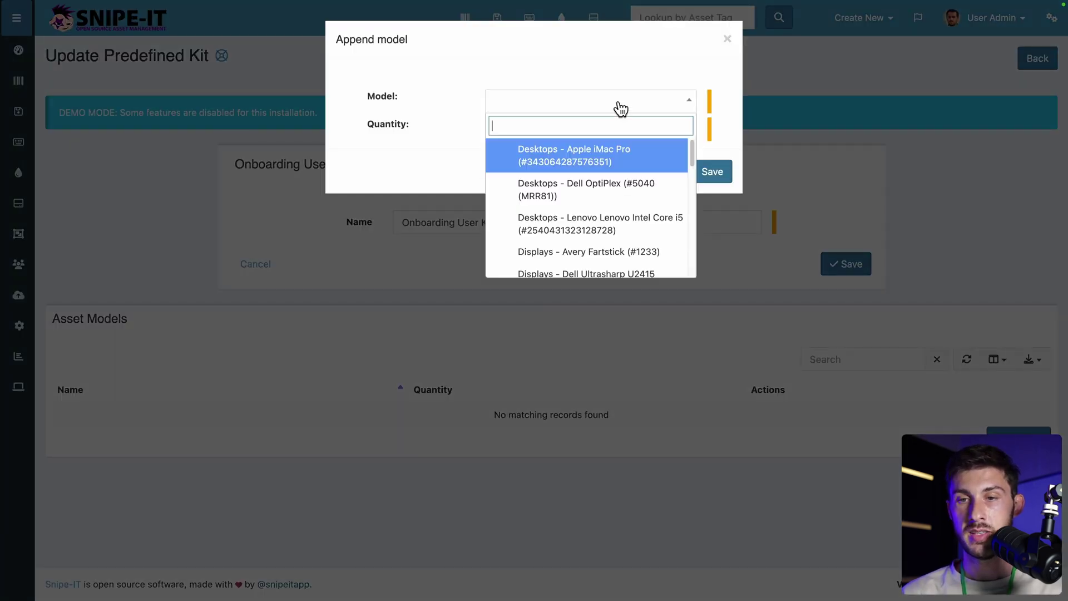
text(macbo)
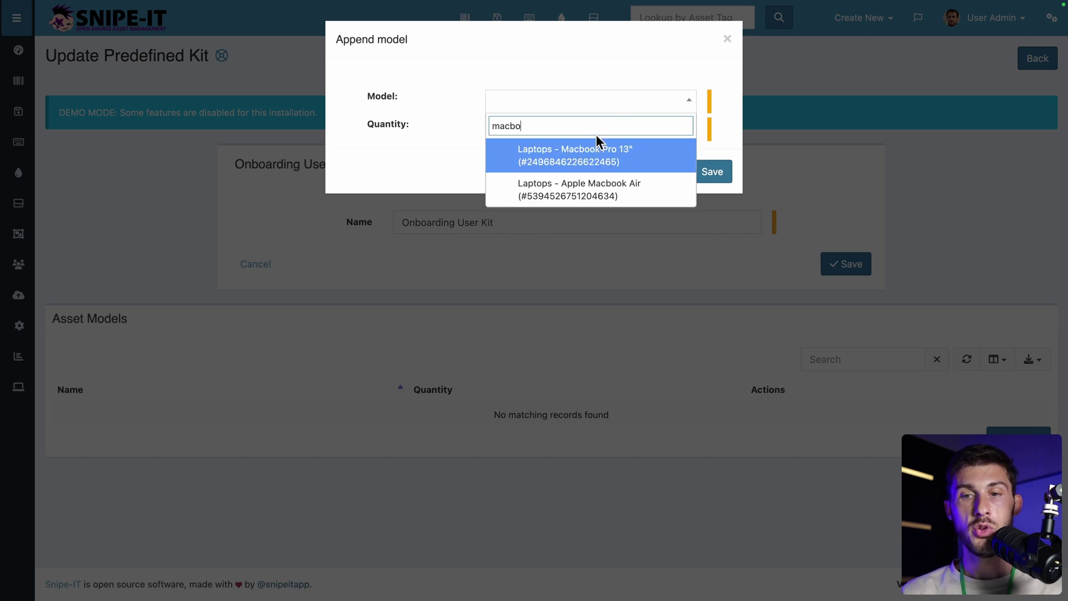
click(589, 141)
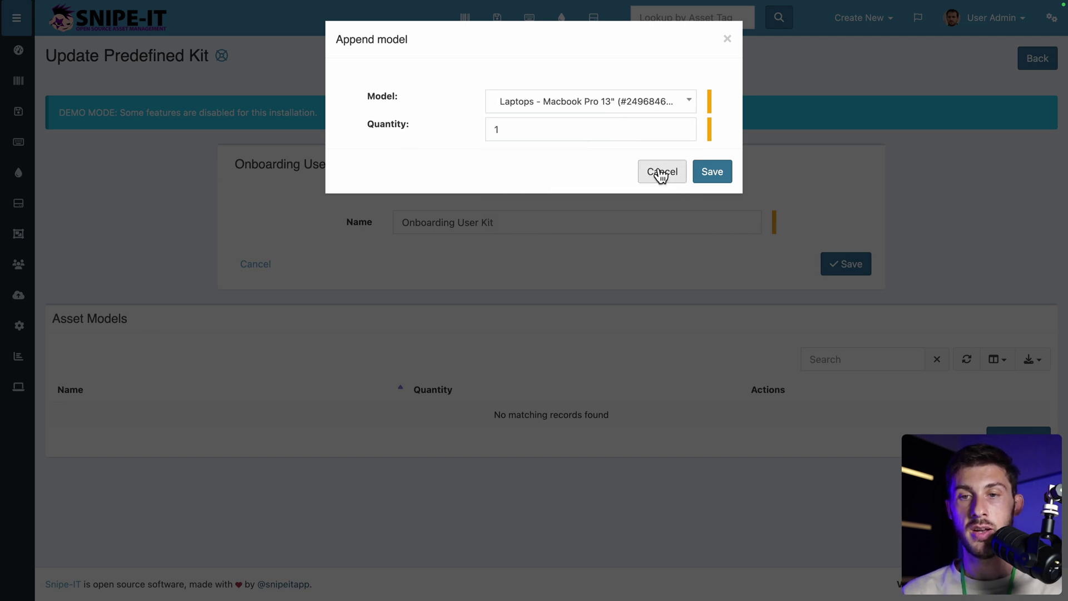
click(713, 172)
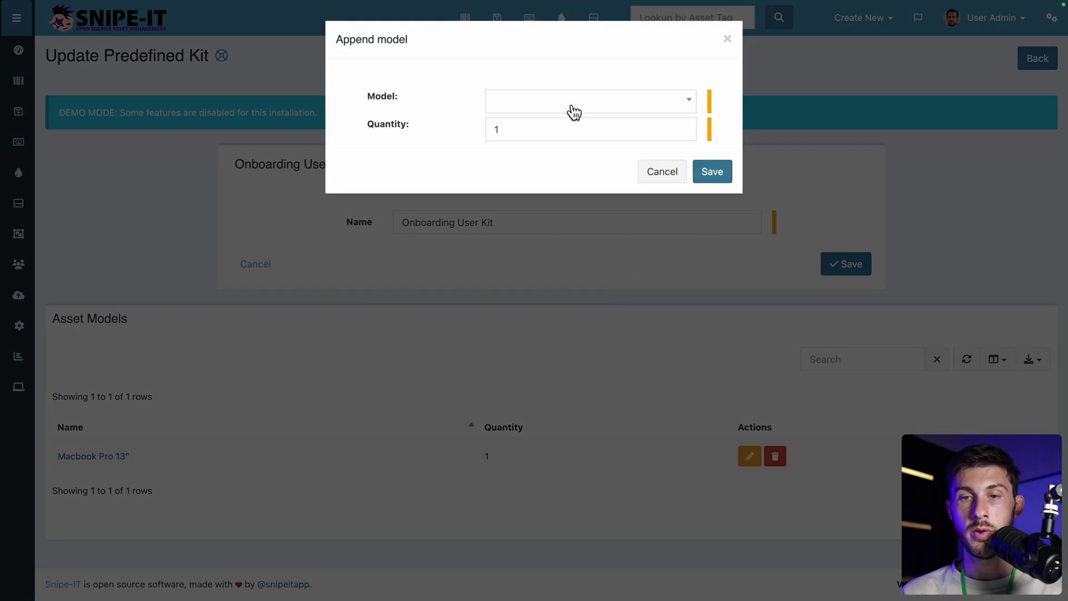
Append the iPhone 12 model to the kit as well
click(570, 109)
text(ipho)
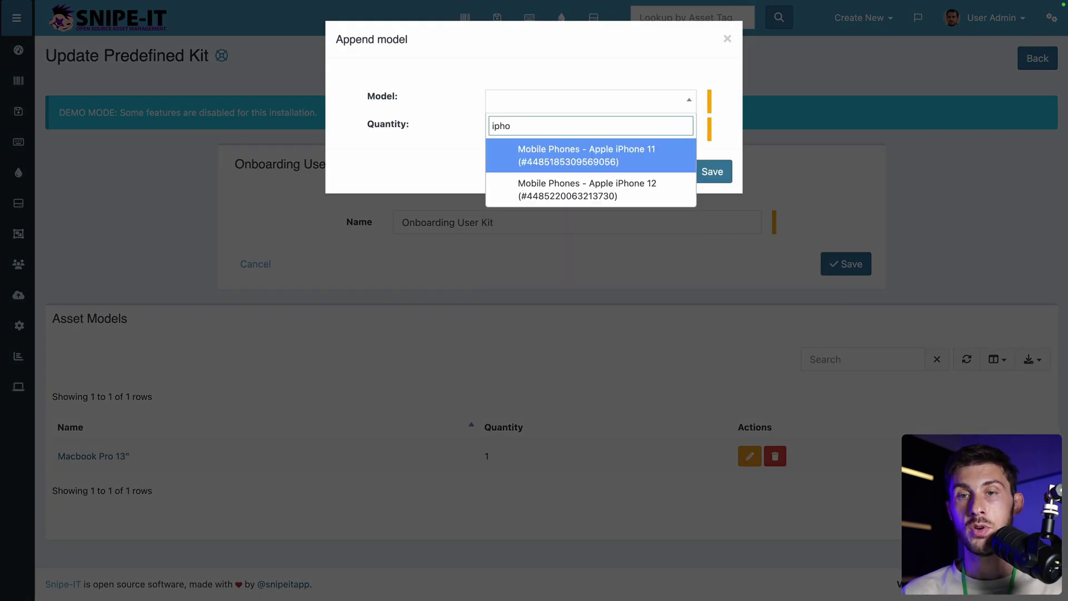
click(557, 196)
click(715, 173)
scroll(510, 369, down, 1)
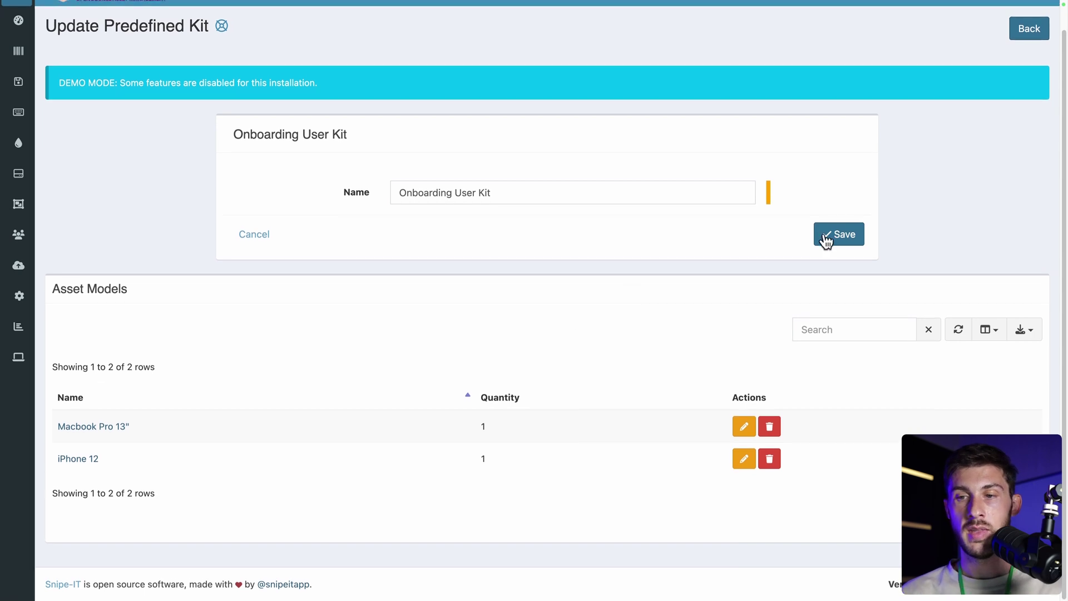
Save the kit, then check it out to a user with checkout date August 26
click(834, 238)
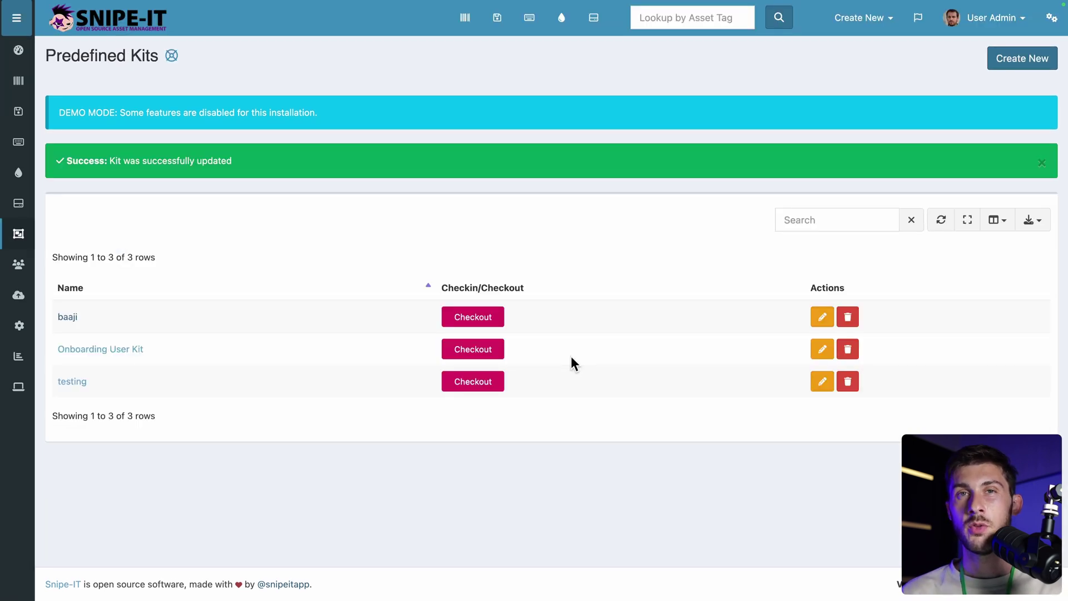
click(471, 353)
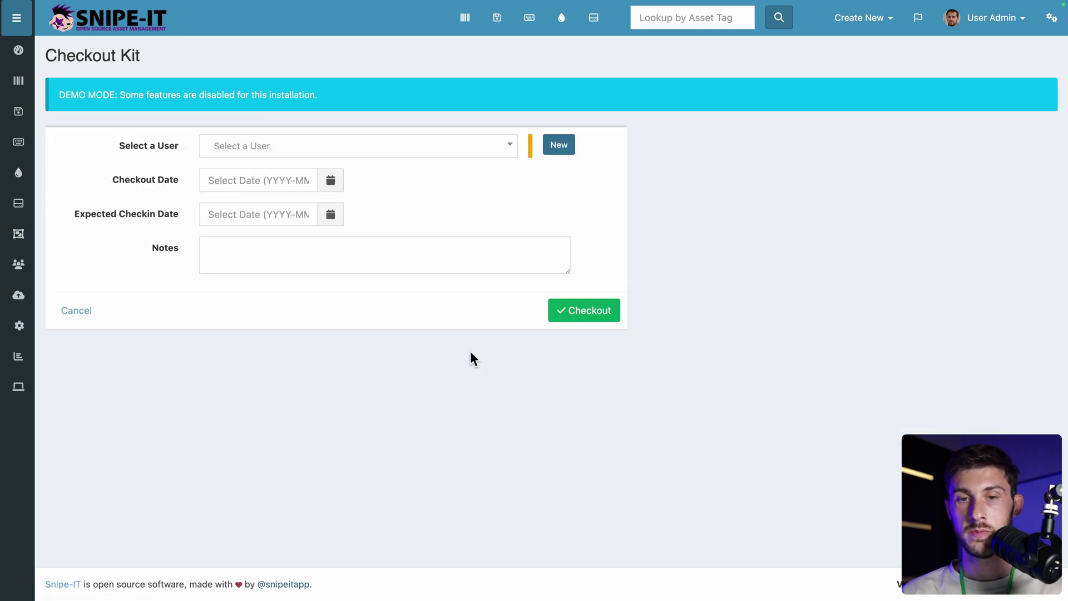
click(355, 146)
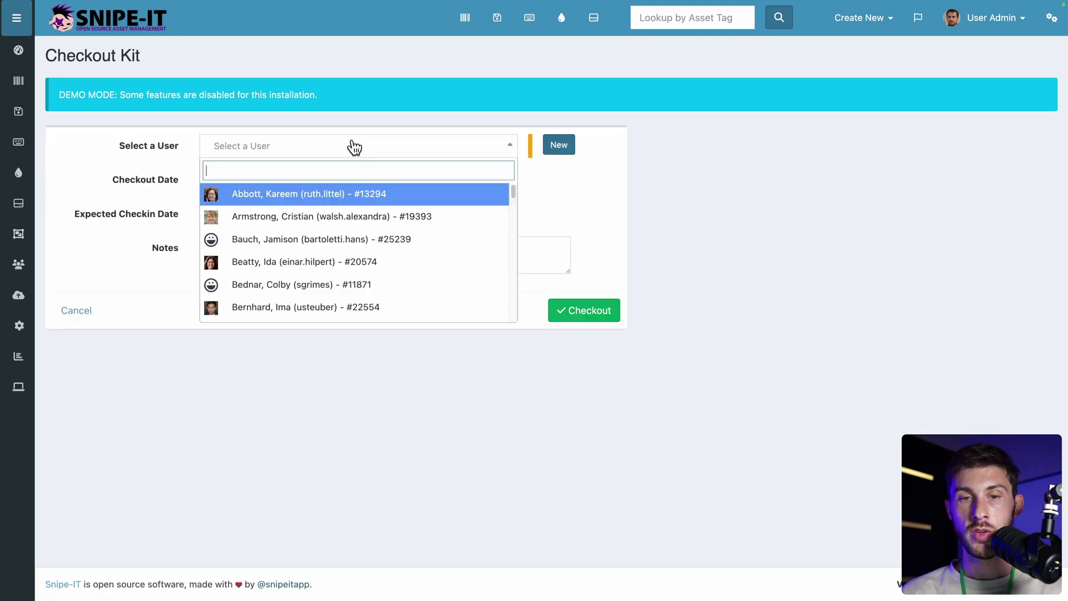
click(303, 306)
click(259, 180)
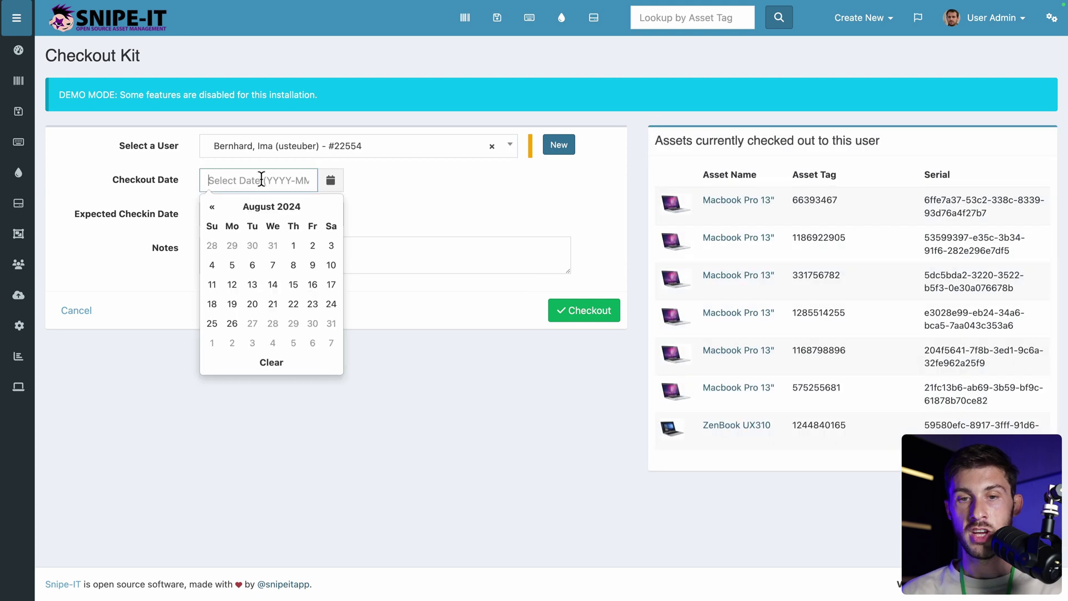
click(232, 324)
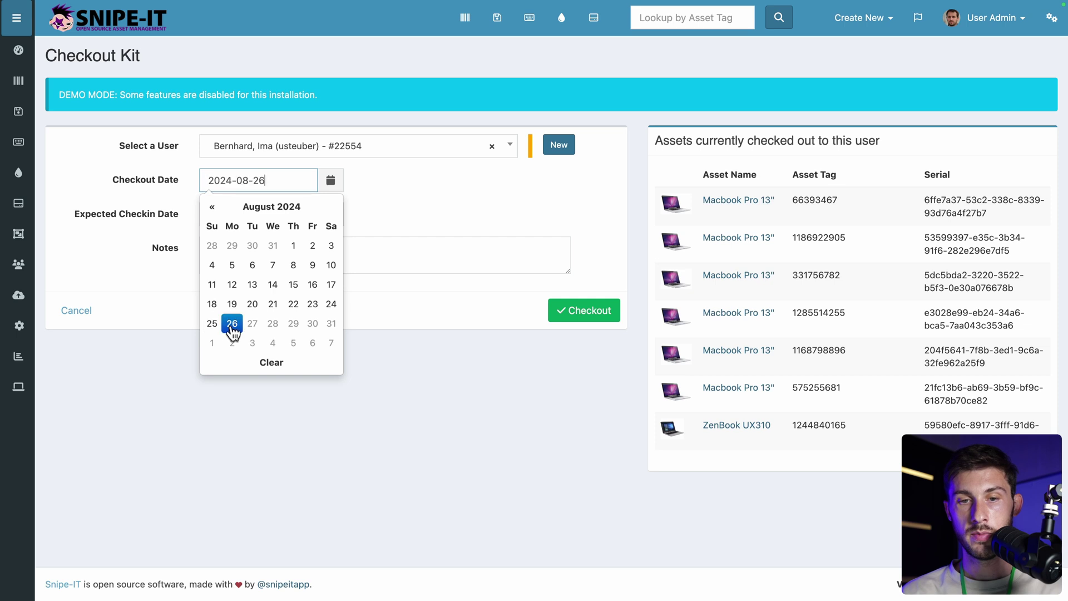
click(139, 234)
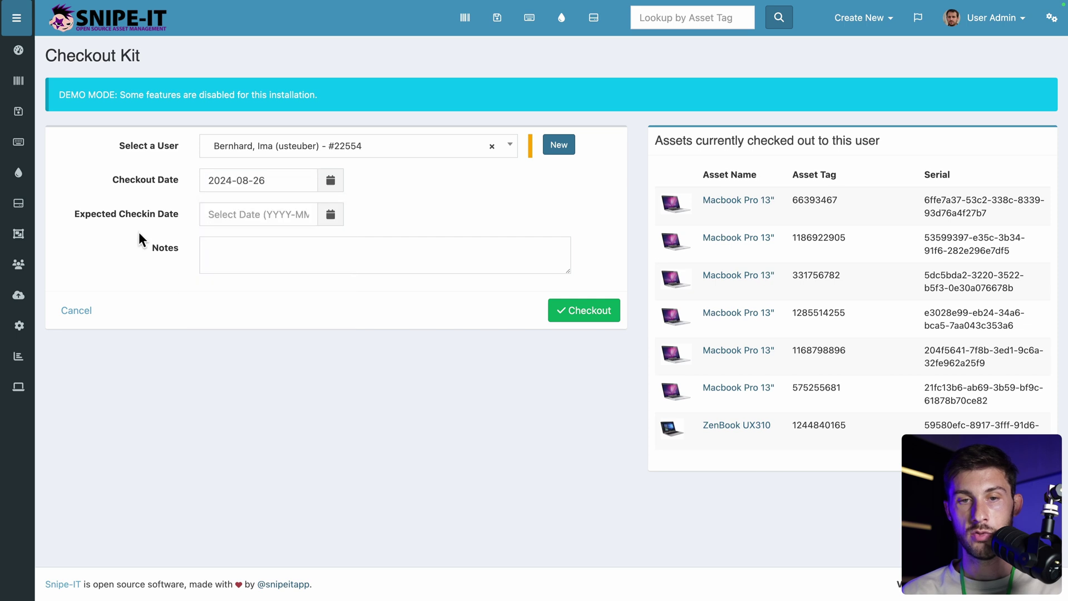
click(583, 320)
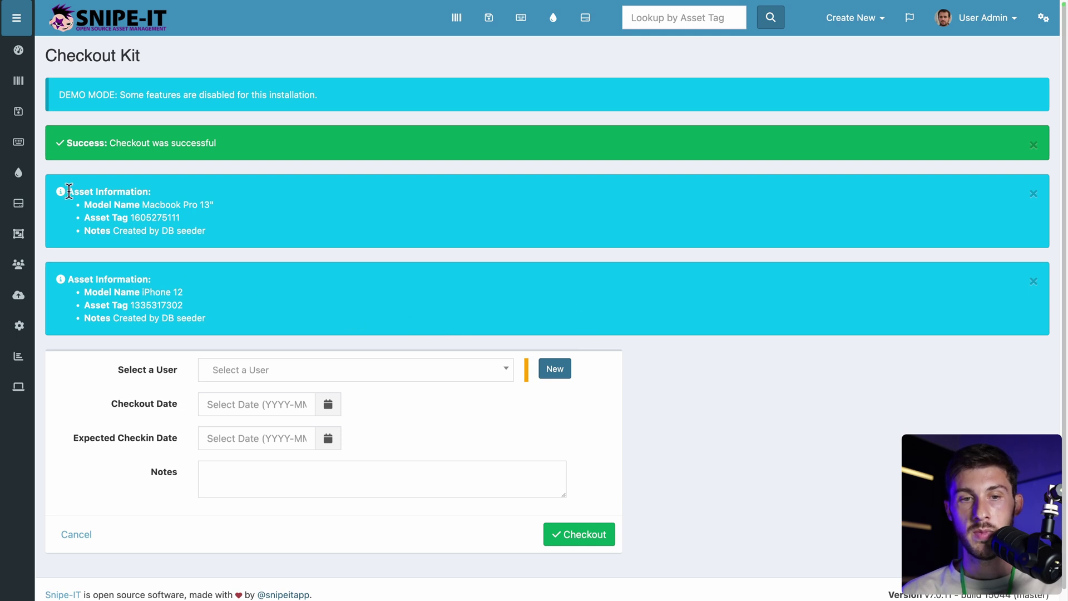
Highlight the checked-out asset details, including the Macbook Pro 13" line
drag(61, 187, 224, 314)
click(225, 315)
drag(252, 201, 83, 203)
click(83, 202)
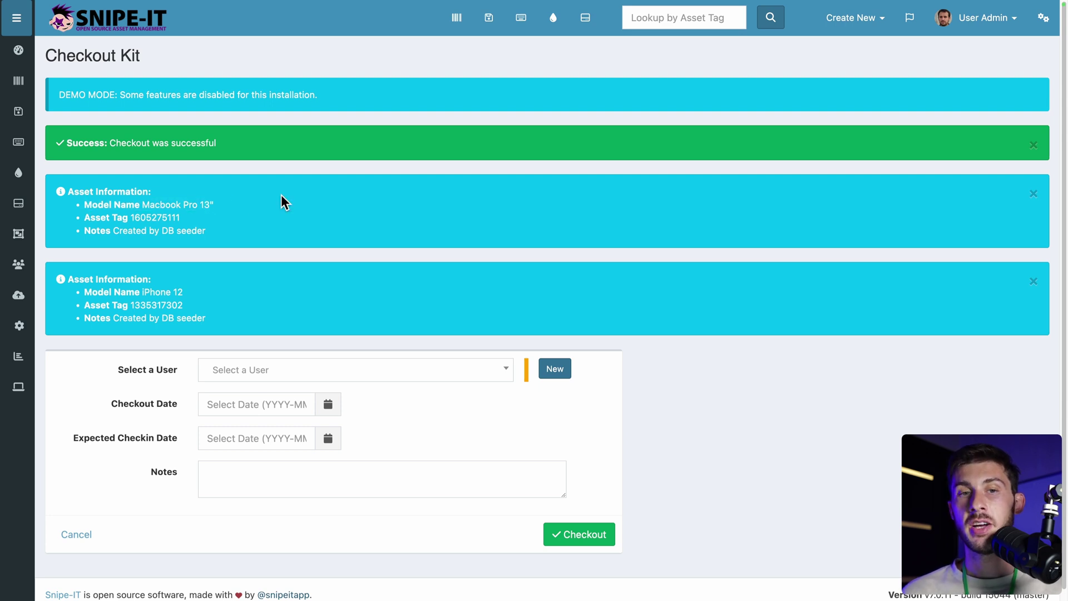
mouse_move(20, 82)
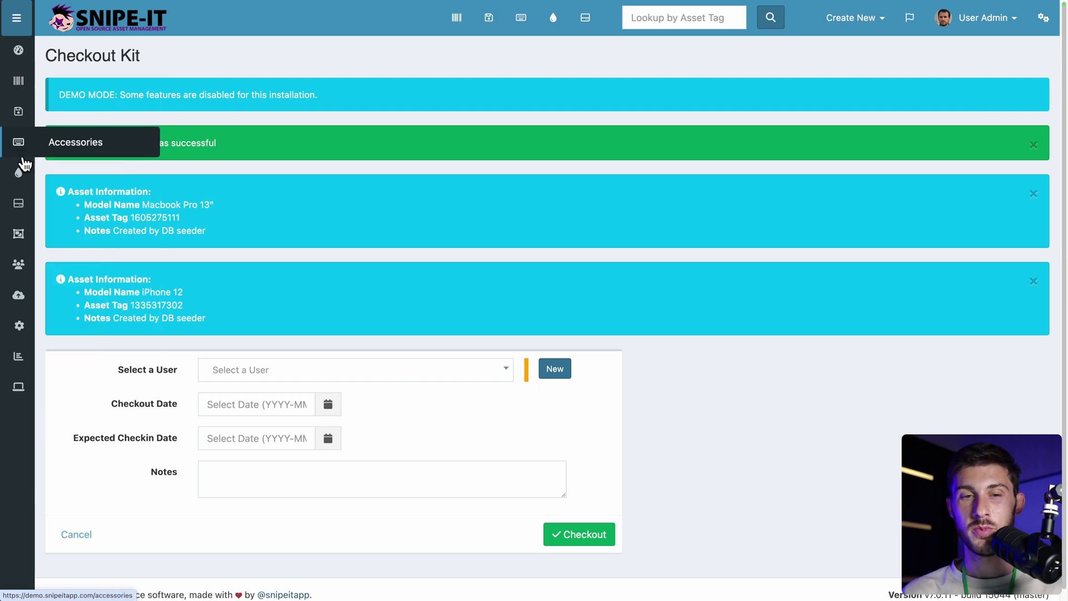
Browse the Current Users table under People
click(24, 265)
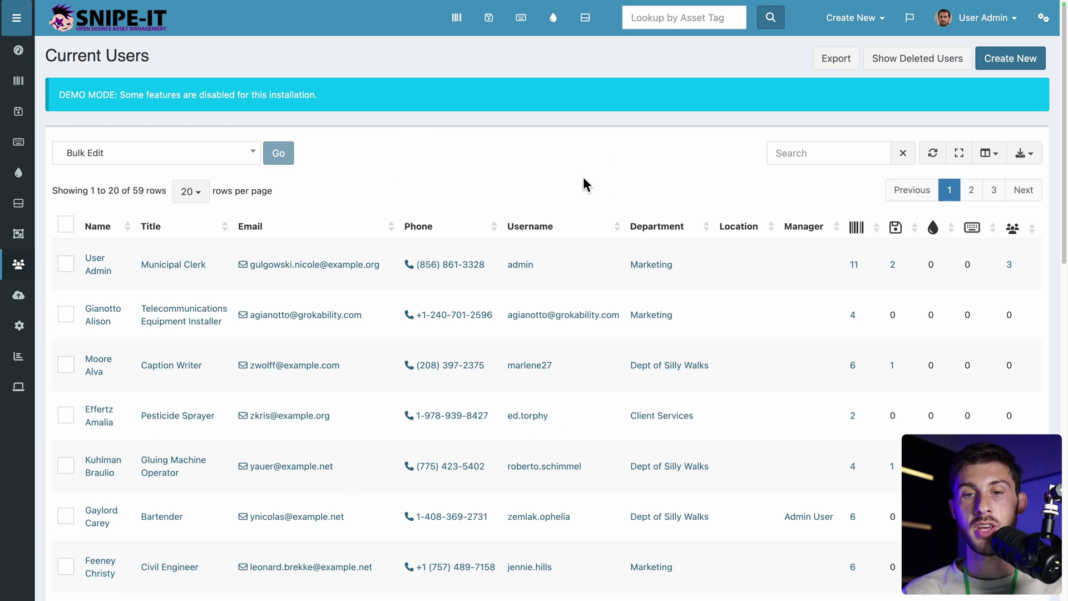
scroll(719, 264, right, 5)
scroll(719, 264, right, 1)
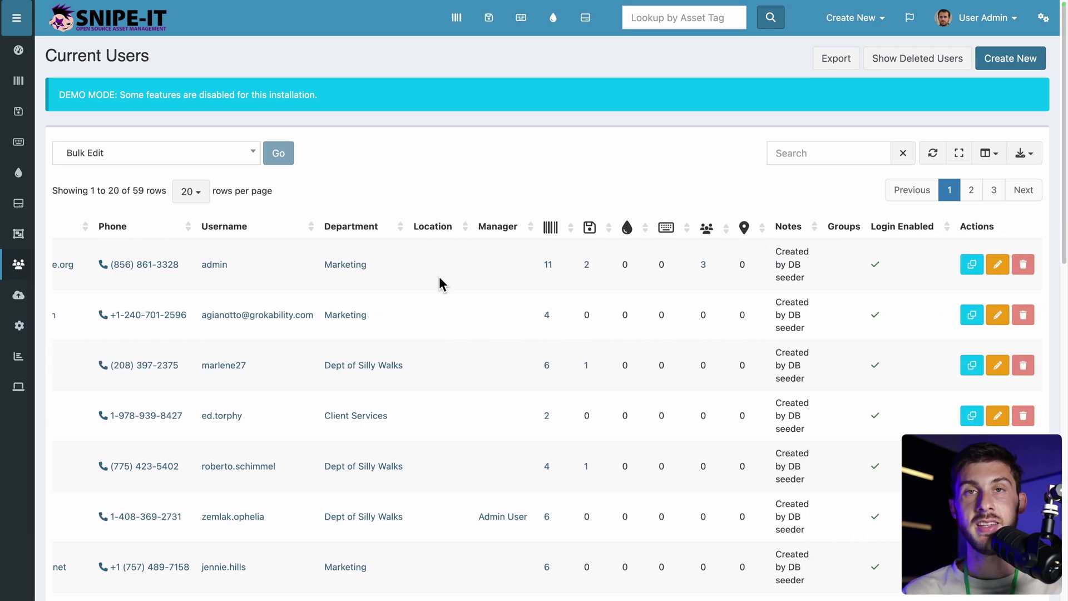
scroll(440, 289, left, 6)
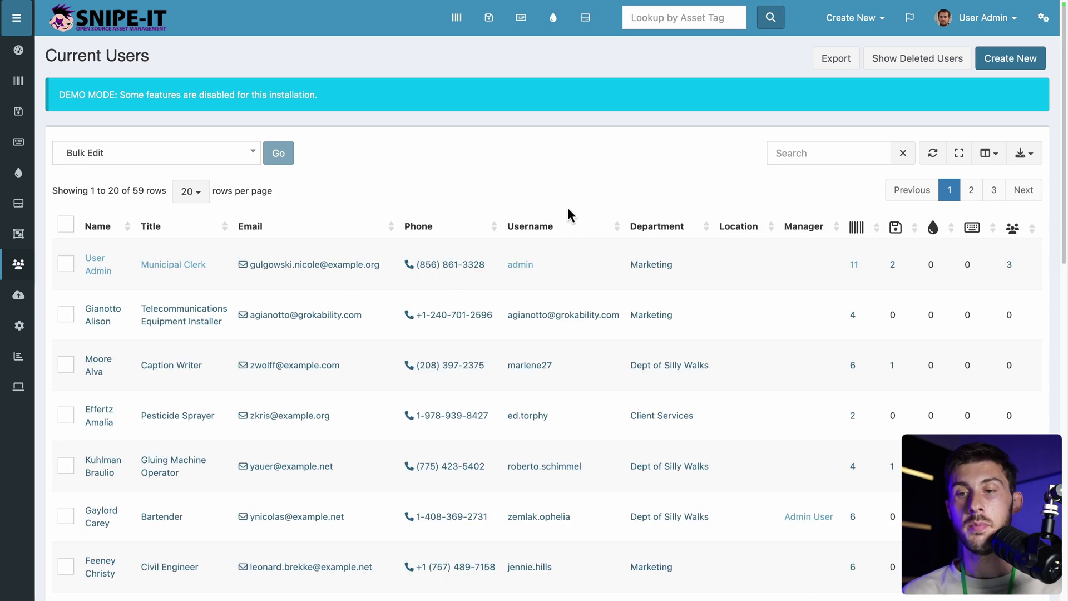
scroll(716, 321, down, 1)
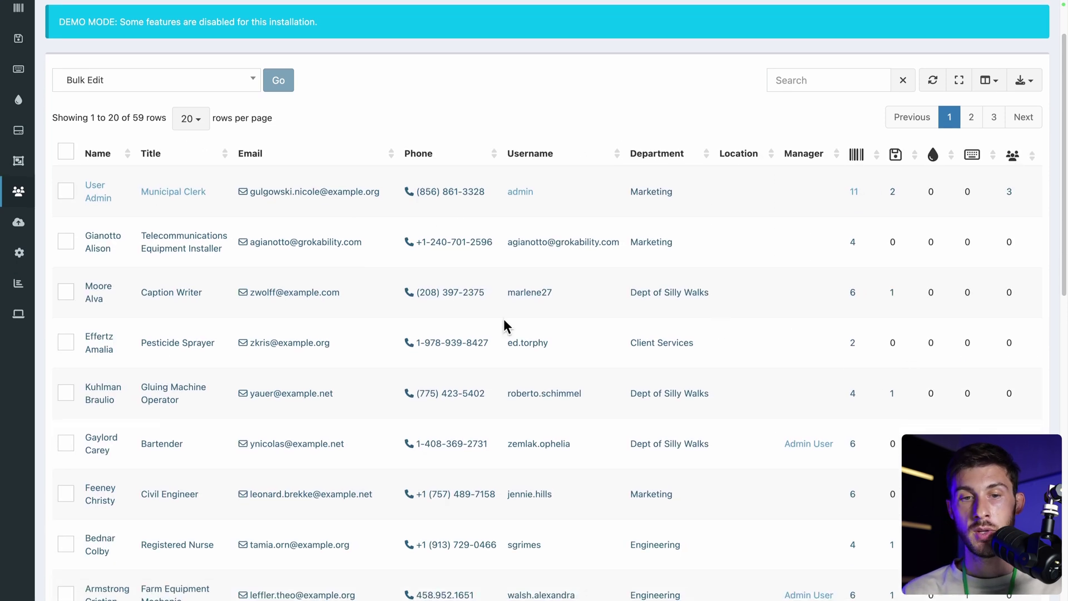
Open the third user's profile and review its Assets and Info tabs
click(534, 295)
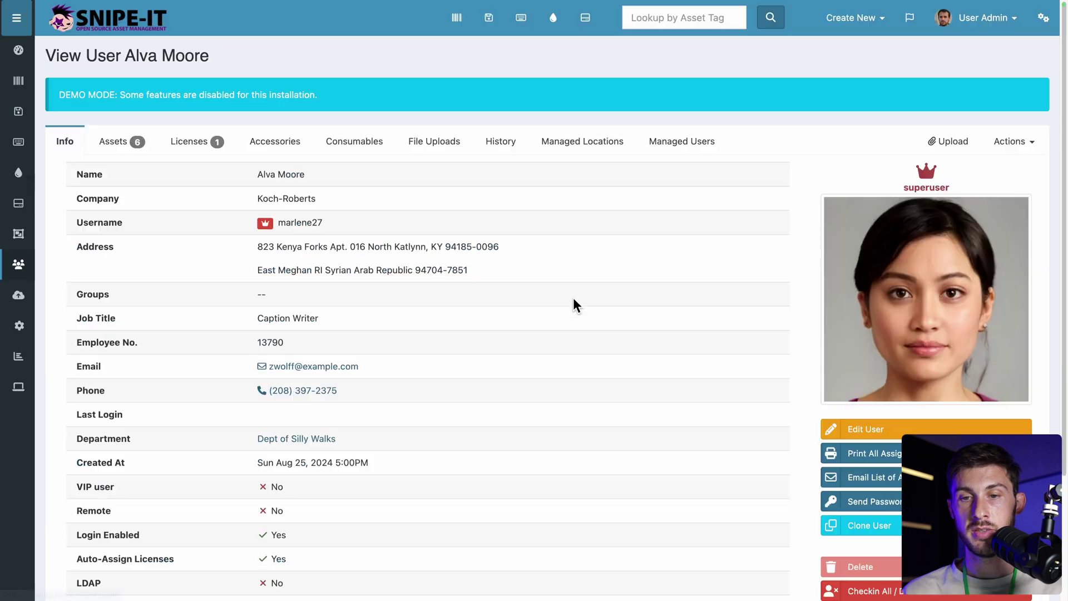
click(100, 149)
click(68, 143)
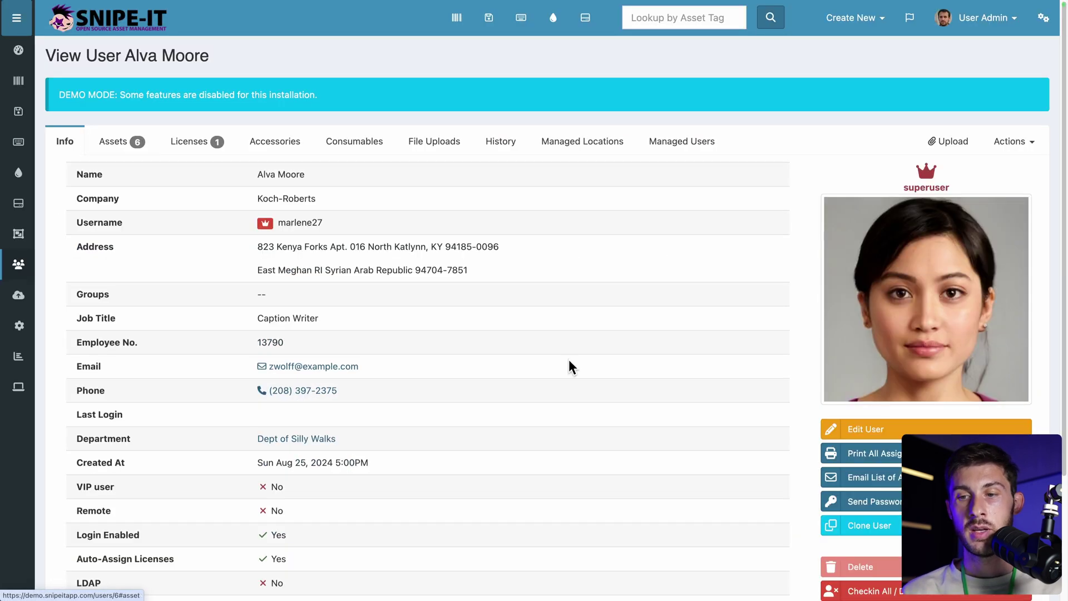
scroll(569, 365, down, 3)
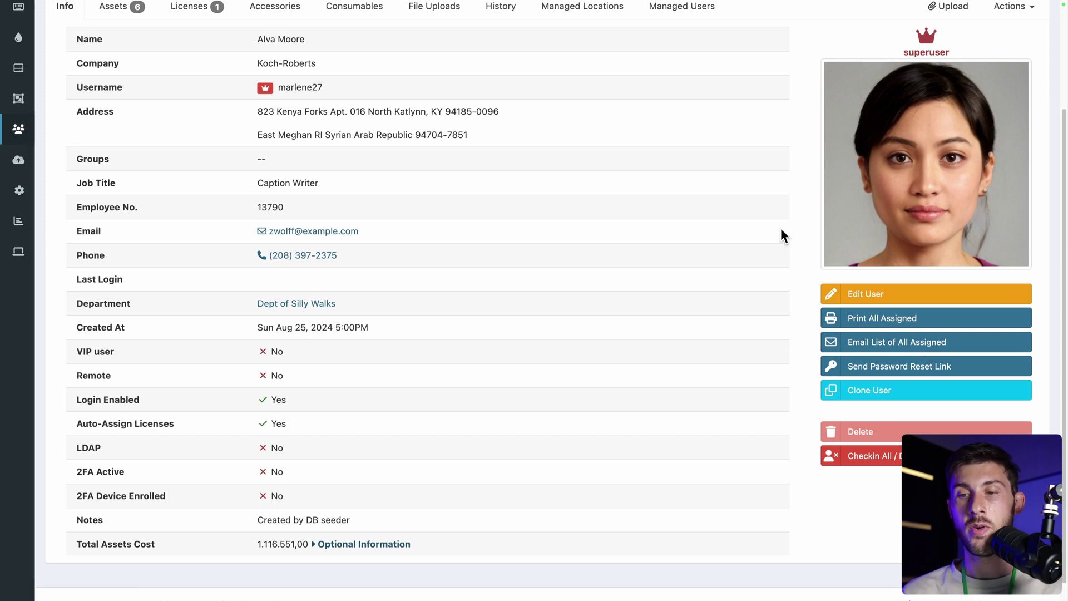
scroll(790, 219, up, 3)
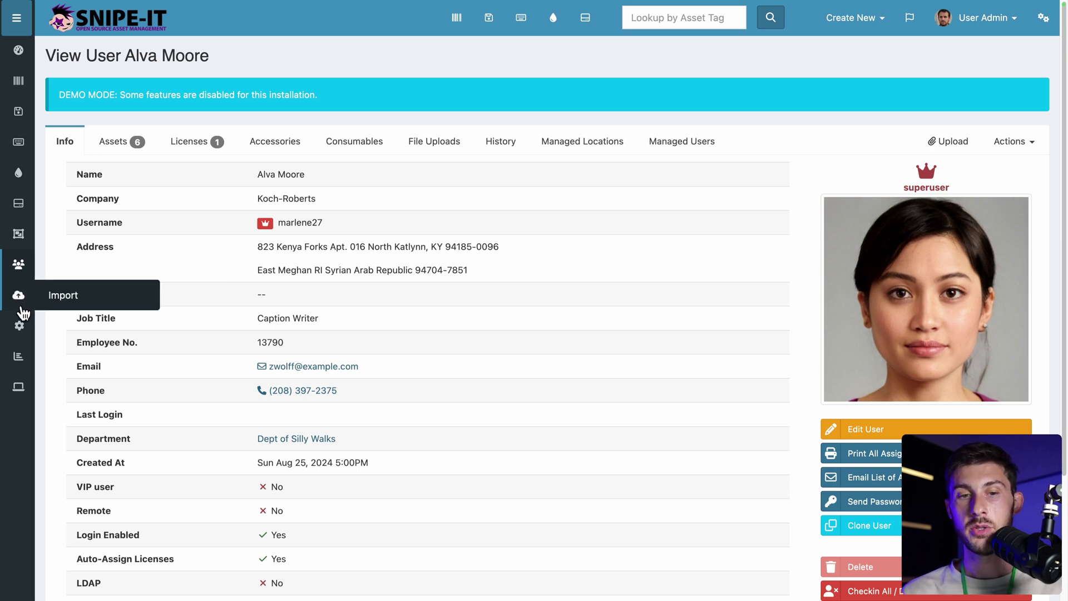
Open Custom Fields from Settings and scroll through the Manage Custom Fields page
mouse_move(19, 330)
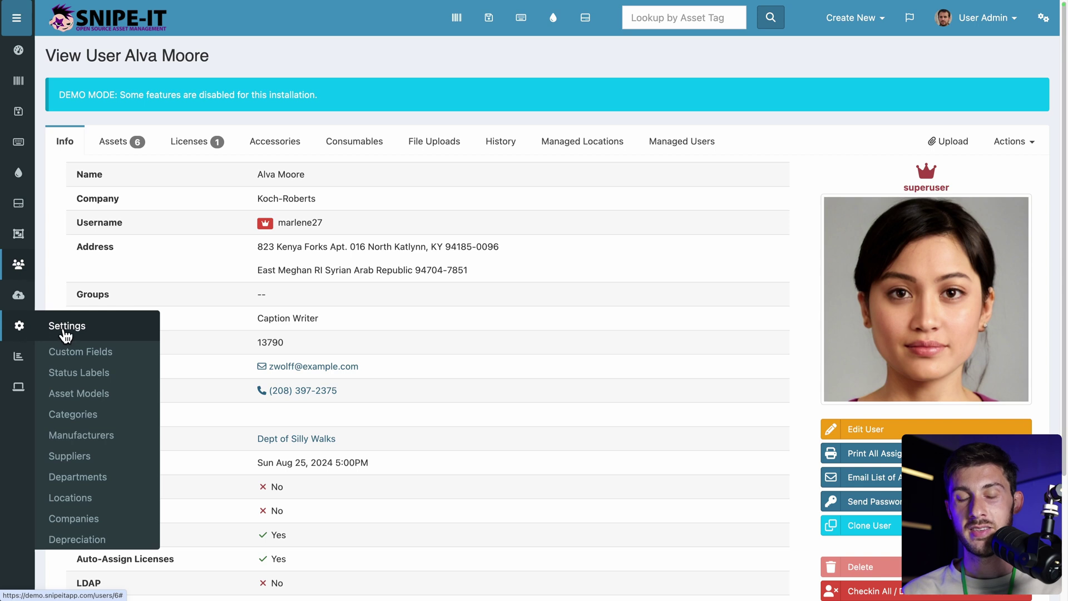
click(69, 357)
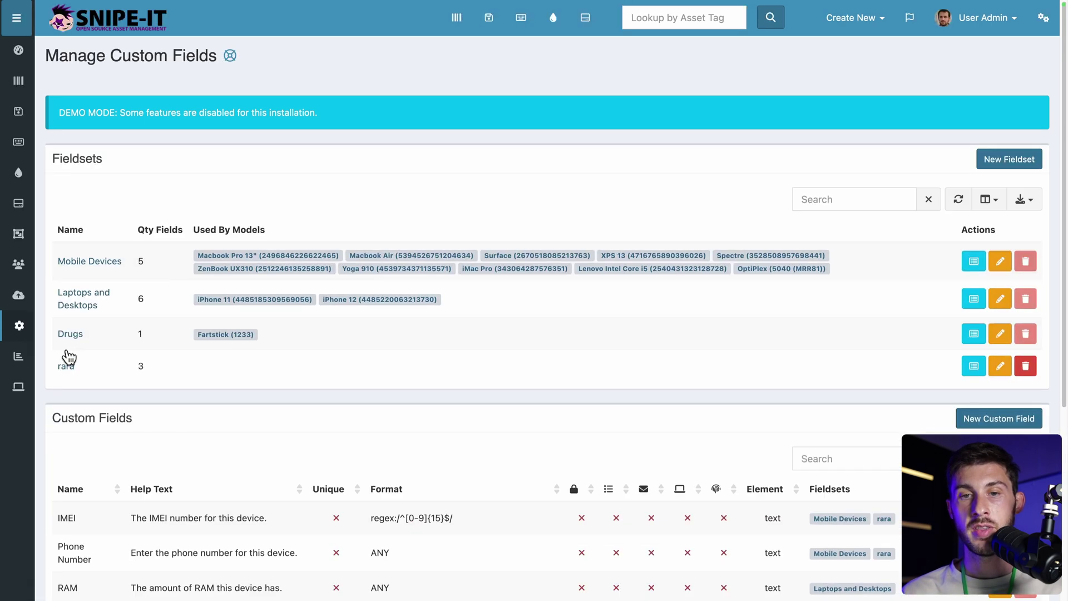
scroll(426, 149, down, 1)
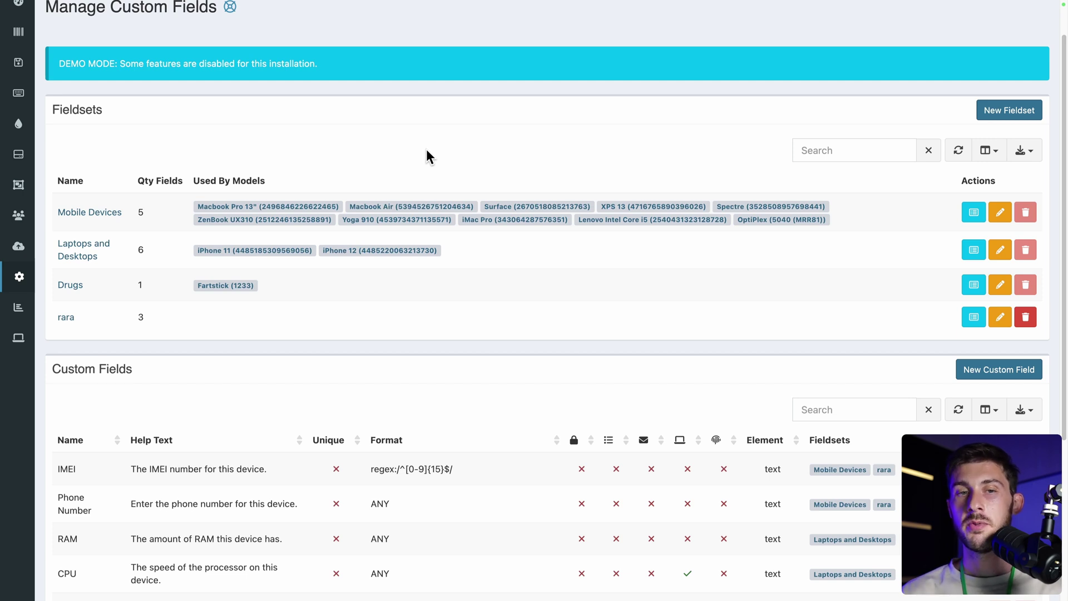
scroll(426, 149, down, 3)
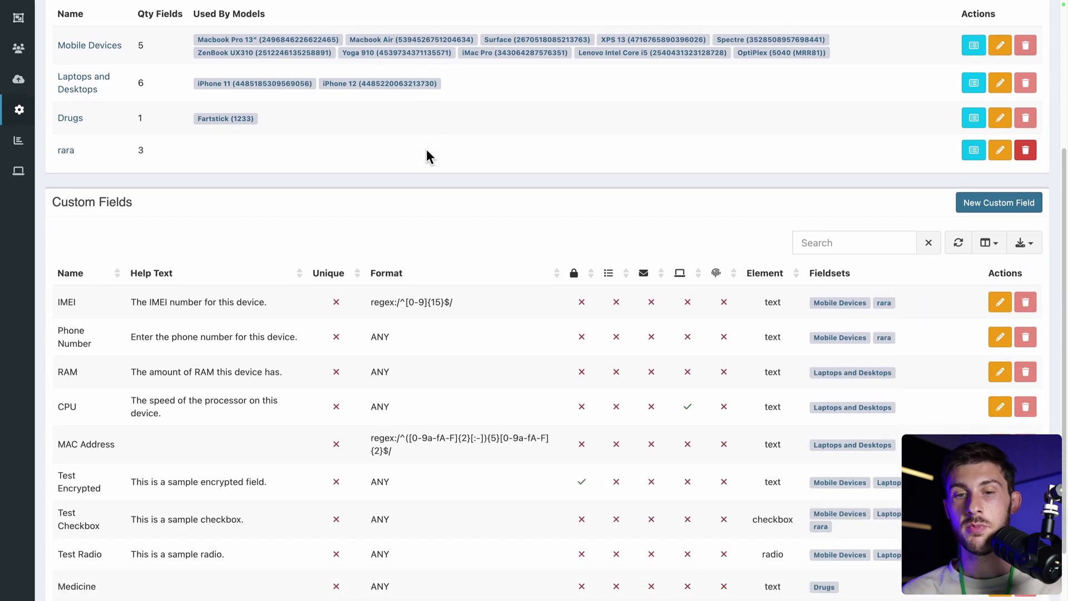
scroll(426, 149, down, 1)
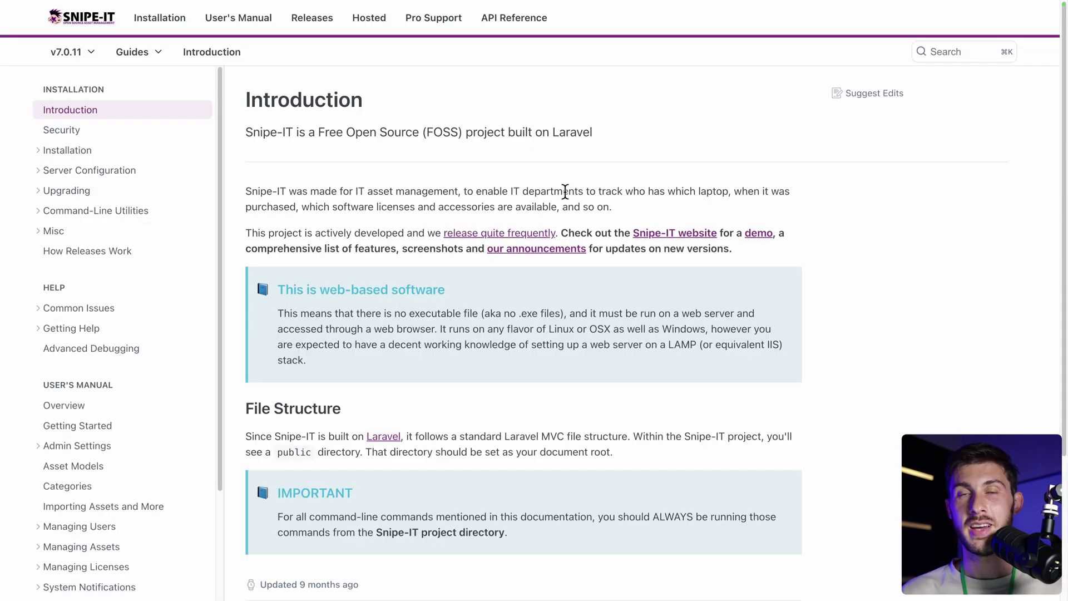
Scroll the documentation's Introduction page down to its Laravel file-structure section
scroll(566, 191, down, 4)
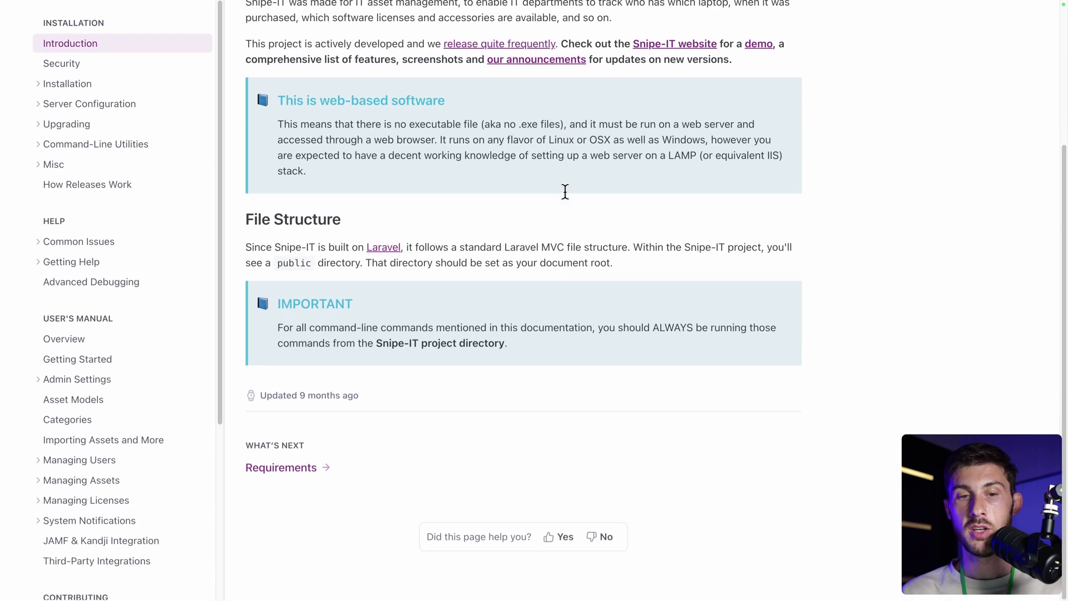